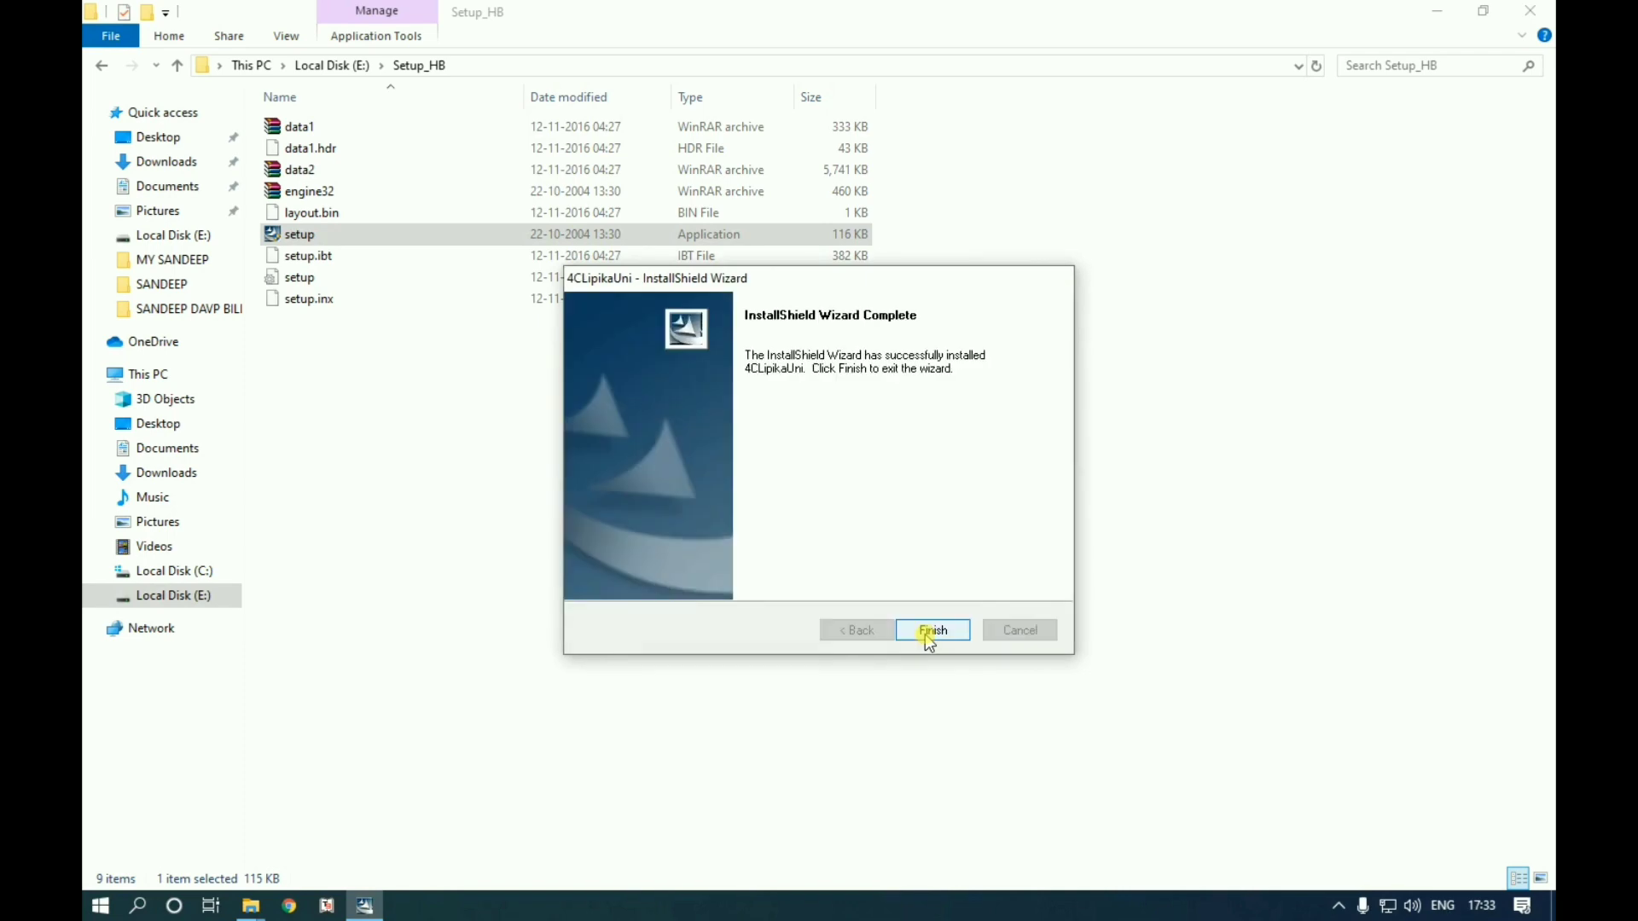
Finish the 4CLipikaUni installation wizard and close the Setup_HB folder.
{"action": "left_click", "coordinate": [926, 633]}
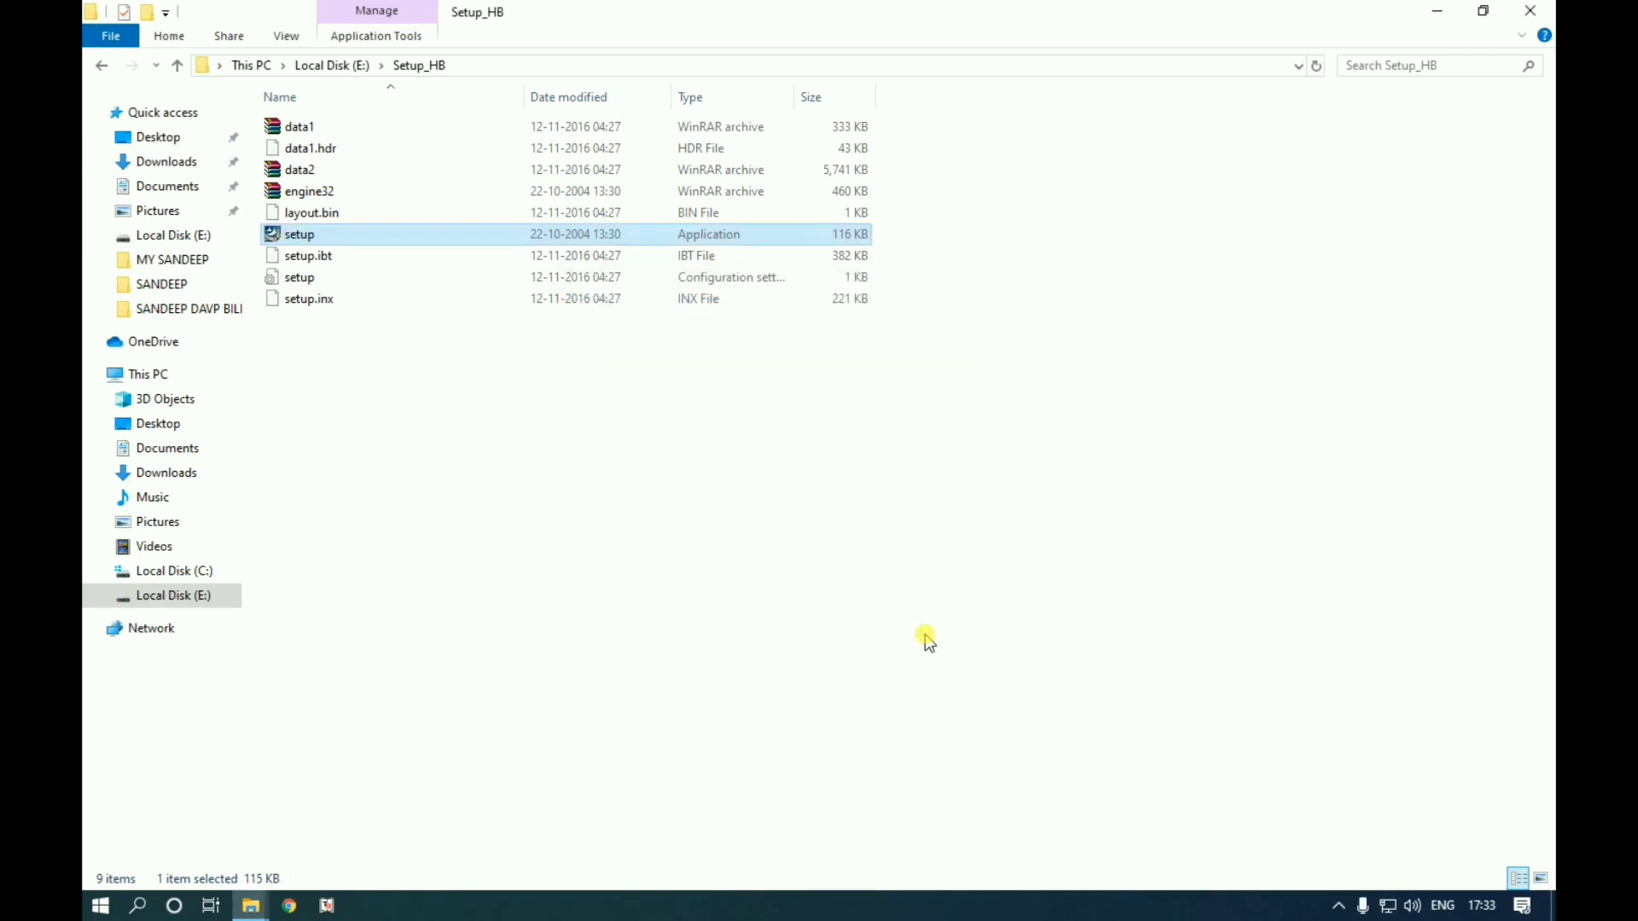
{"action": "left_click", "coordinate": [1529, 11]}
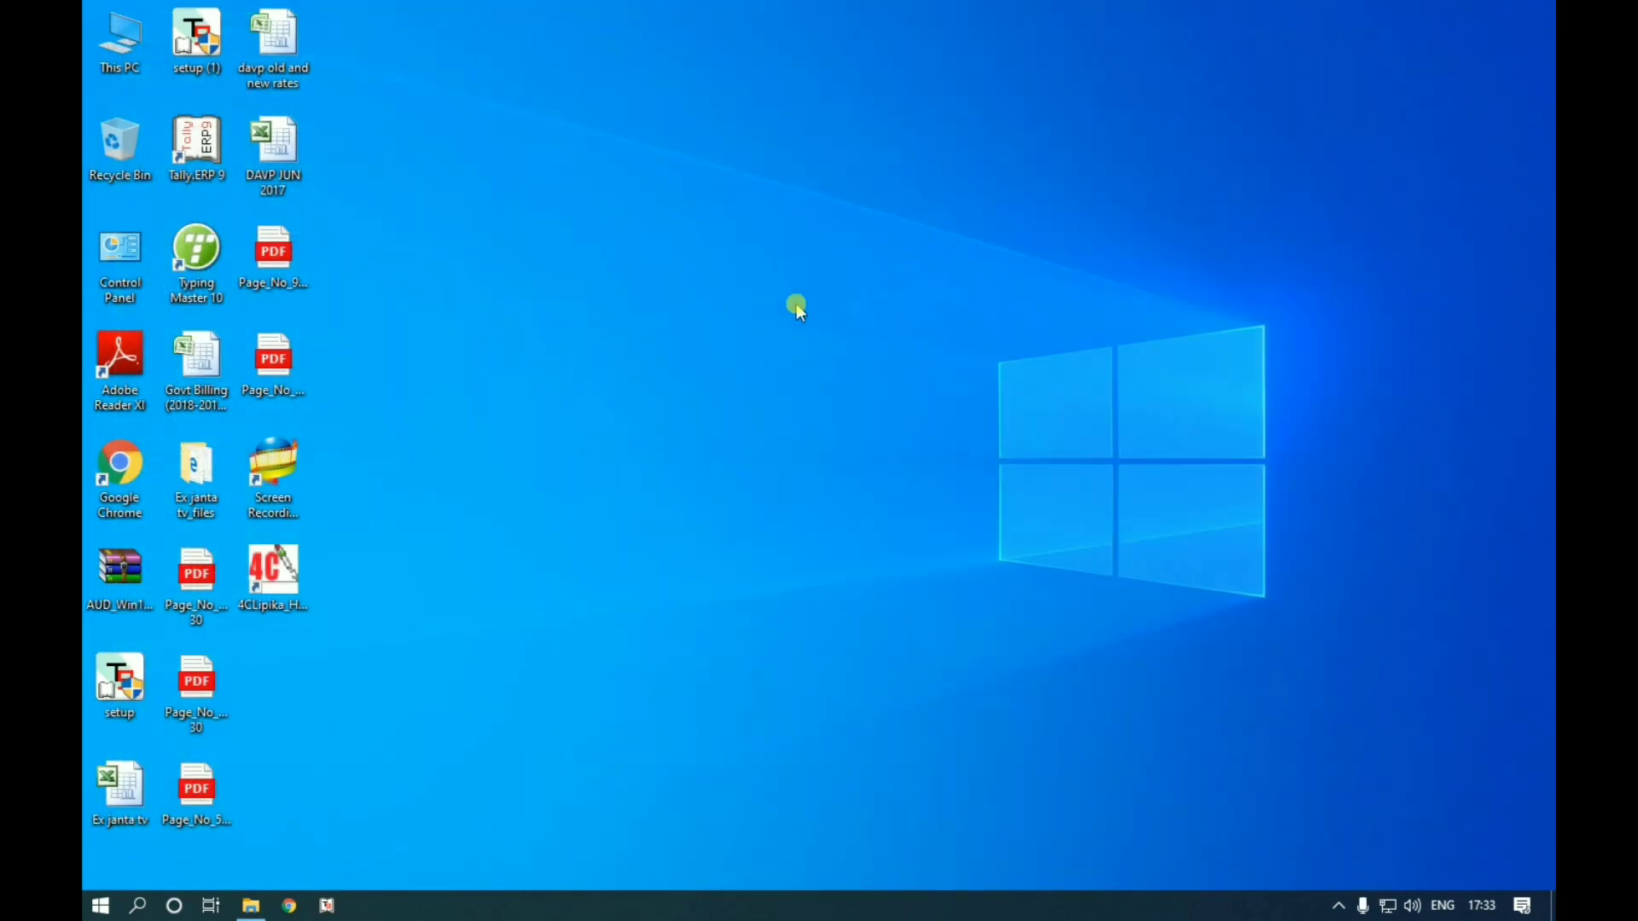
{"action": "right_click", "coordinate": [548, 396]}
{"action": "left_click", "coordinate": [575, 454]}
{"action": "left_click", "coordinate": [688, 415]}
Open a blank Notepad document for testing text input.
{"action": "key", "text": "super+r"}
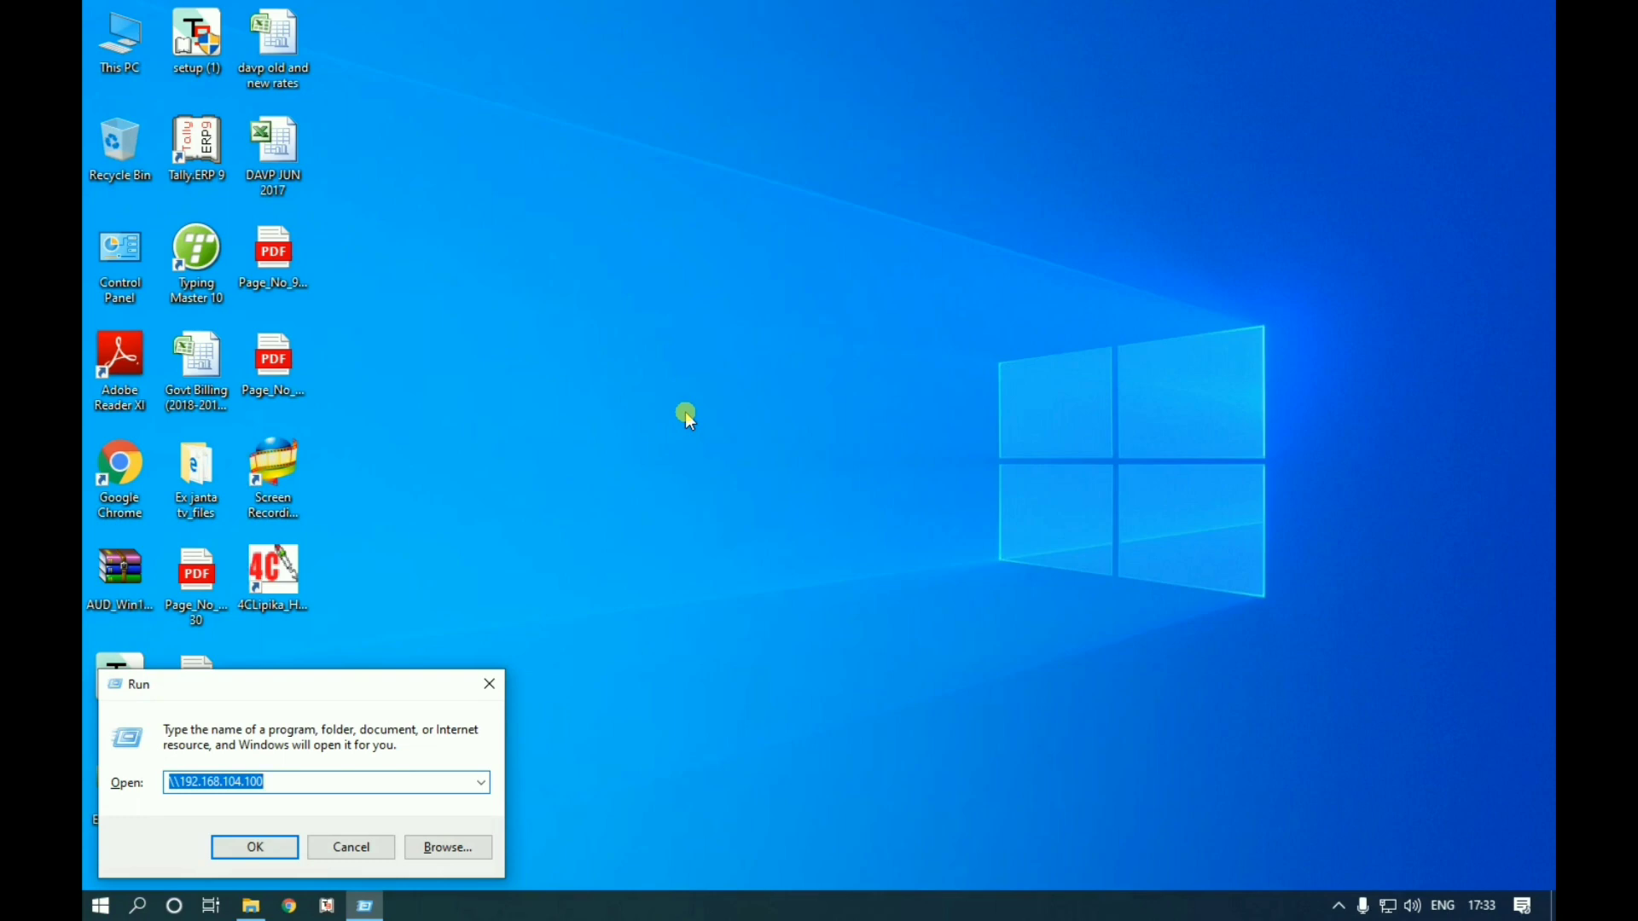
{"action": "type", "text": "n"}
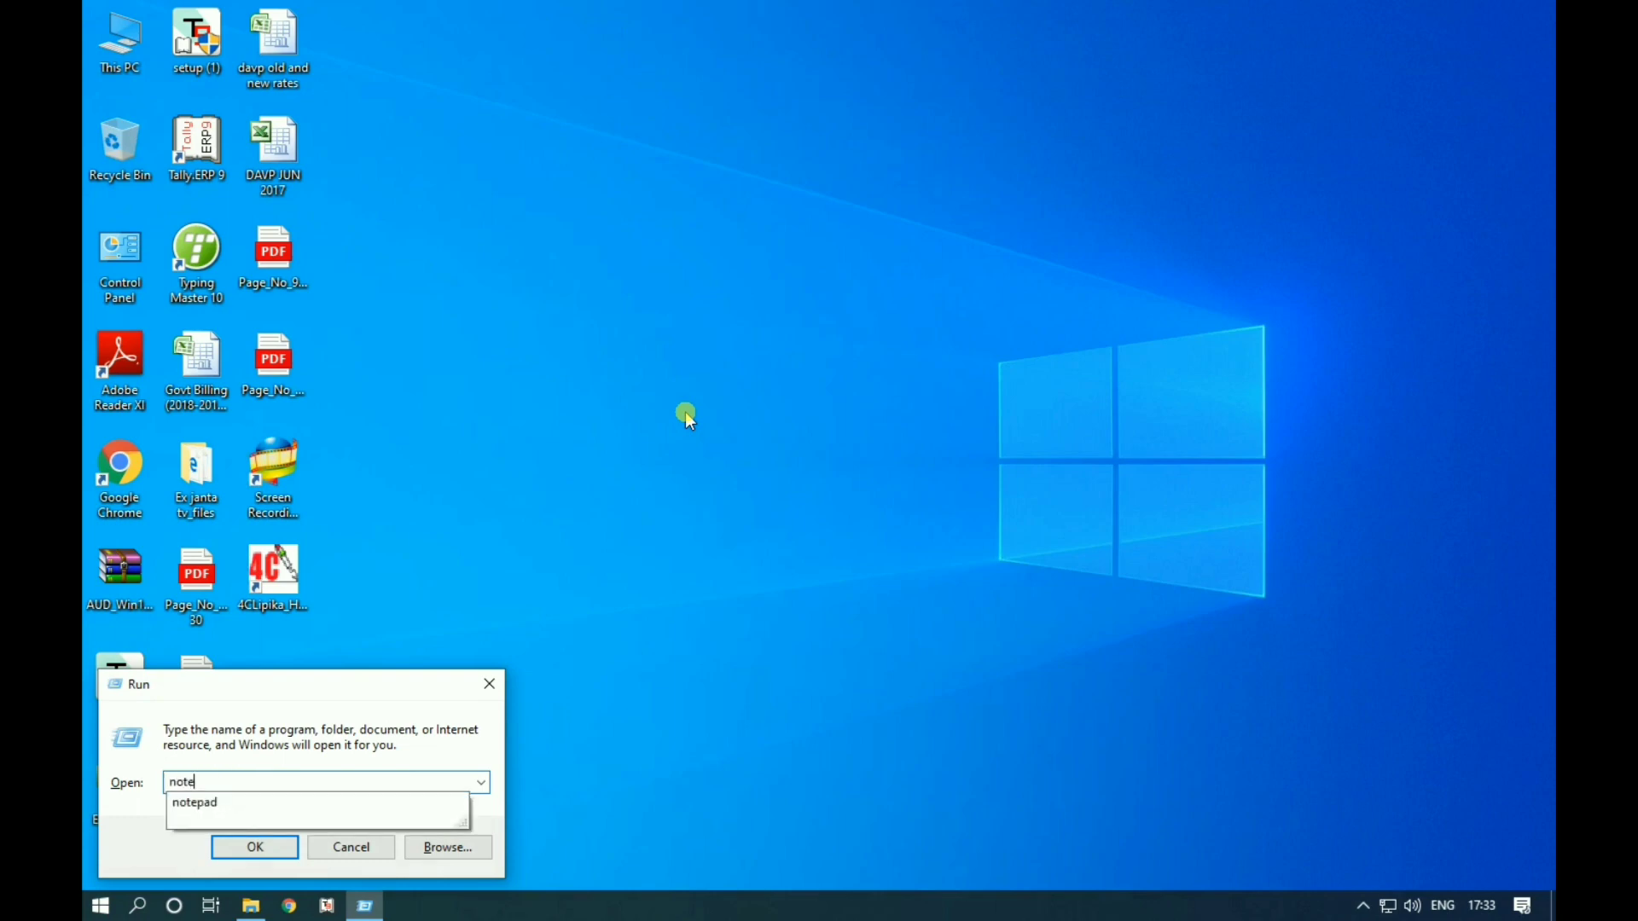
{"action": "type", "text": "ote"}
{"action": "key", "text": "Down"}
{"action": "key", "text": "Return"}
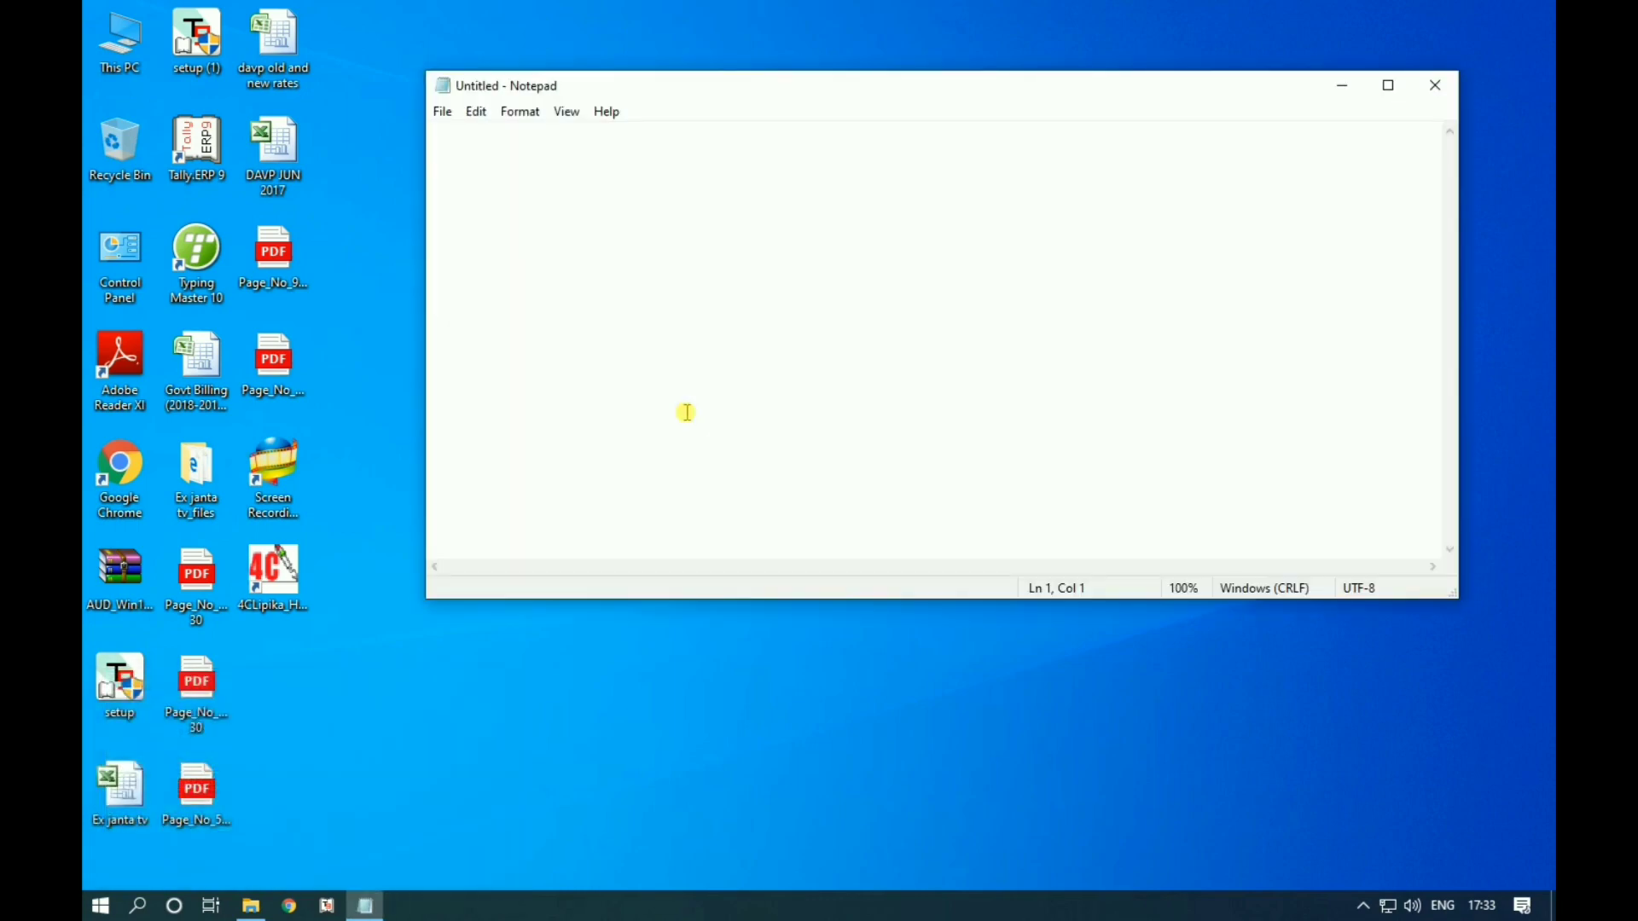
{"action": "type", "text": "f"}
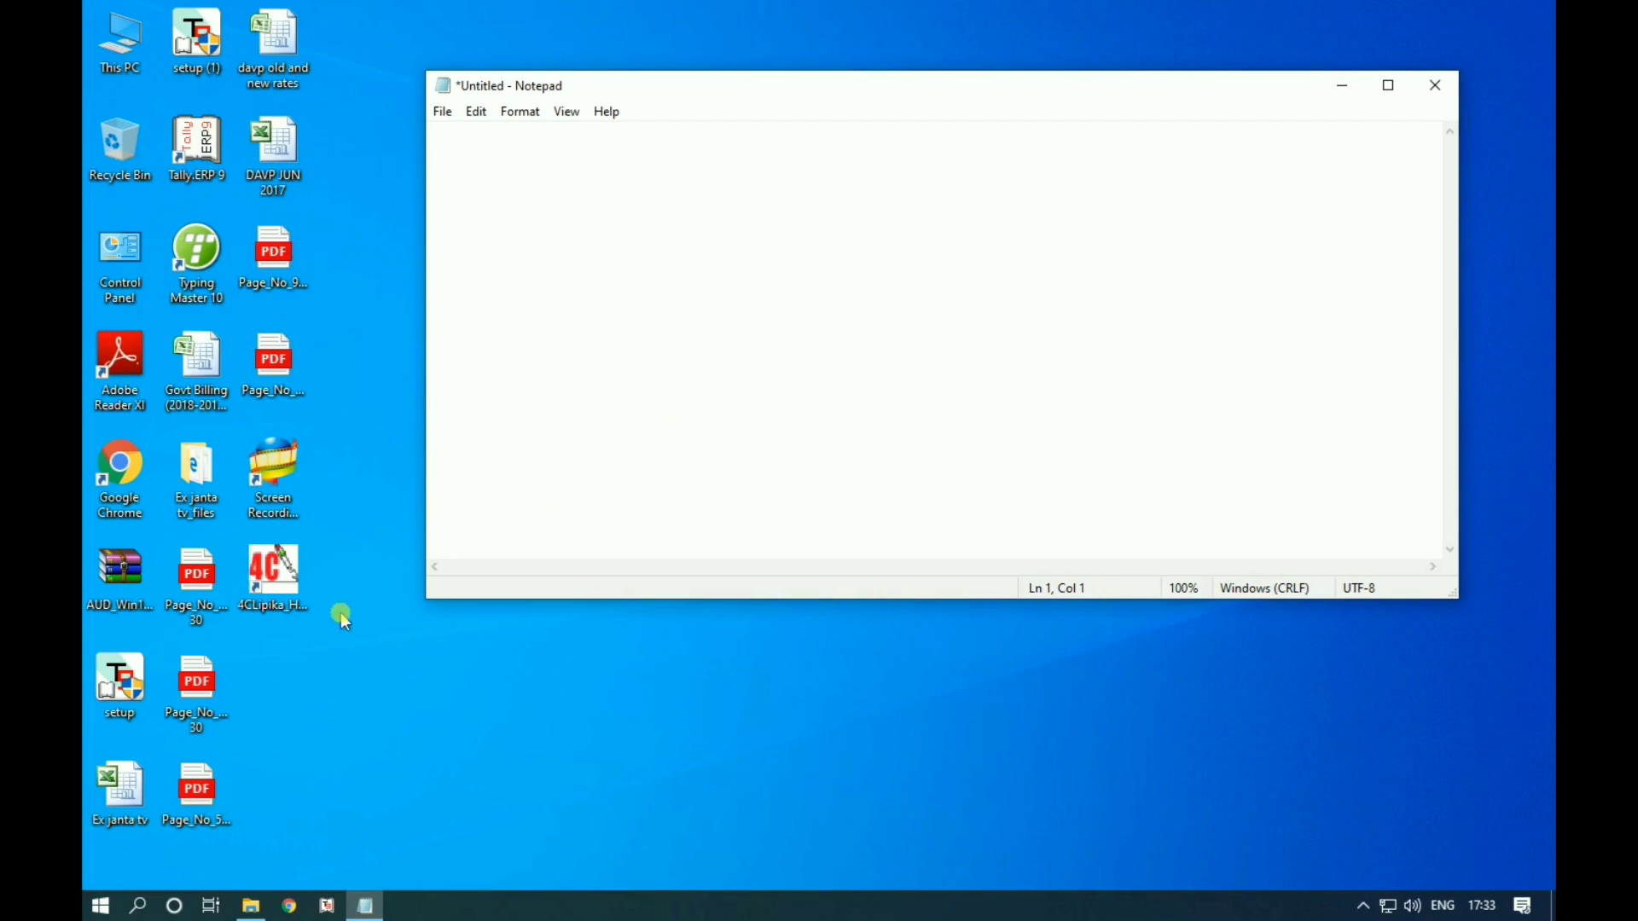
Launch 4CLipika from its desktop shortcut and enter the program password.
{"action": "double_click", "coordinate": [273, 572]}
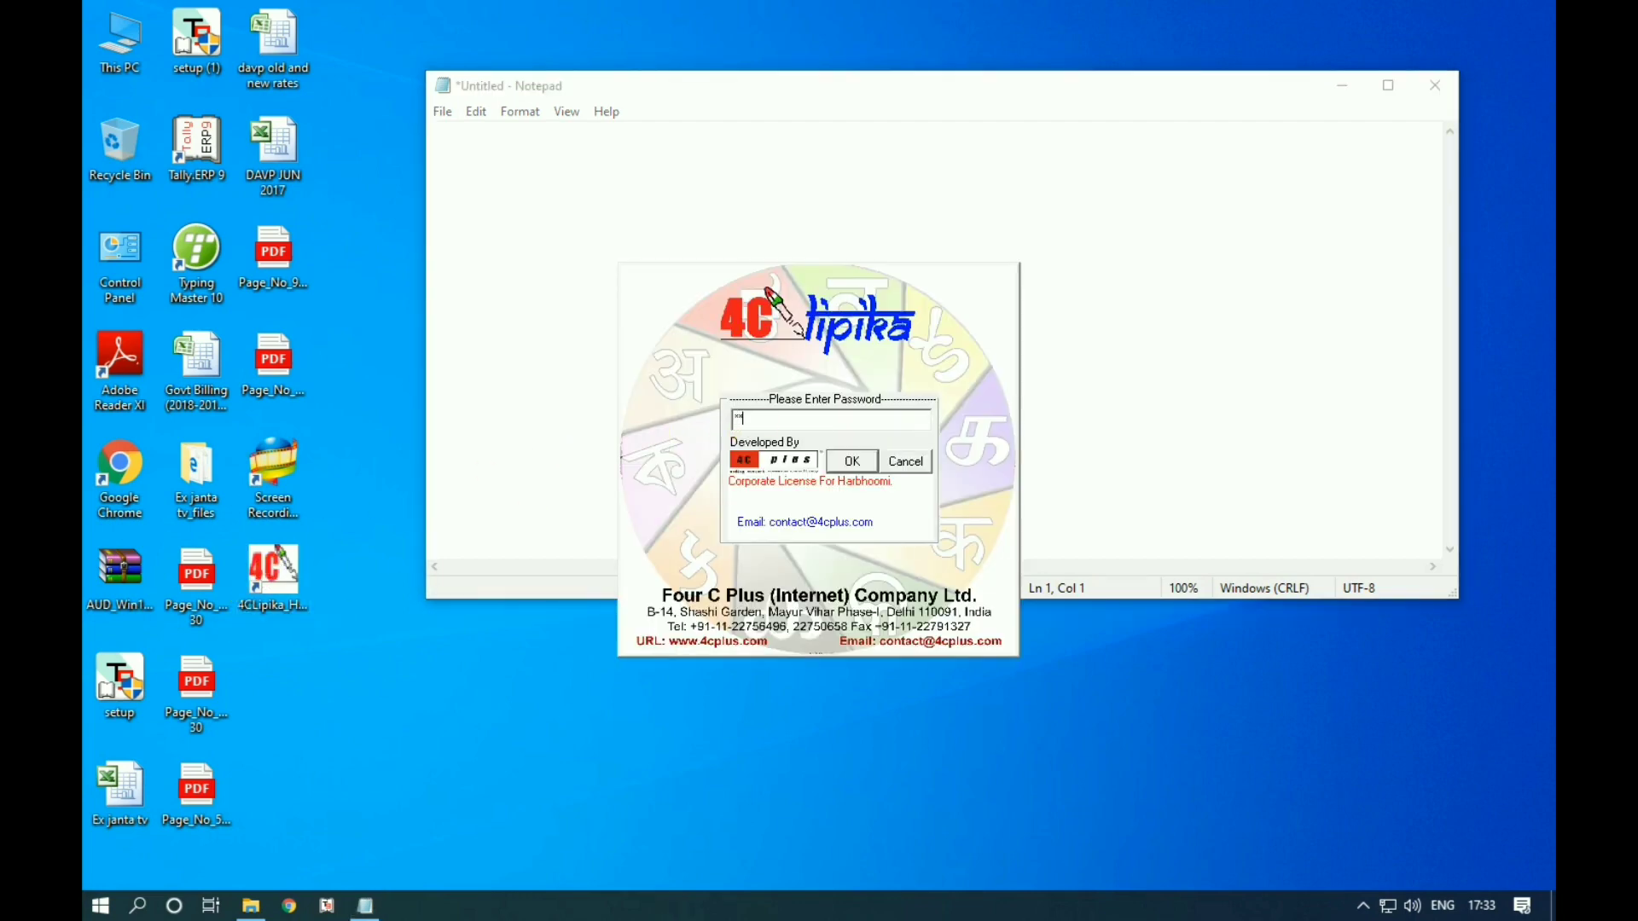
{"action": "key", "text": "Return"}
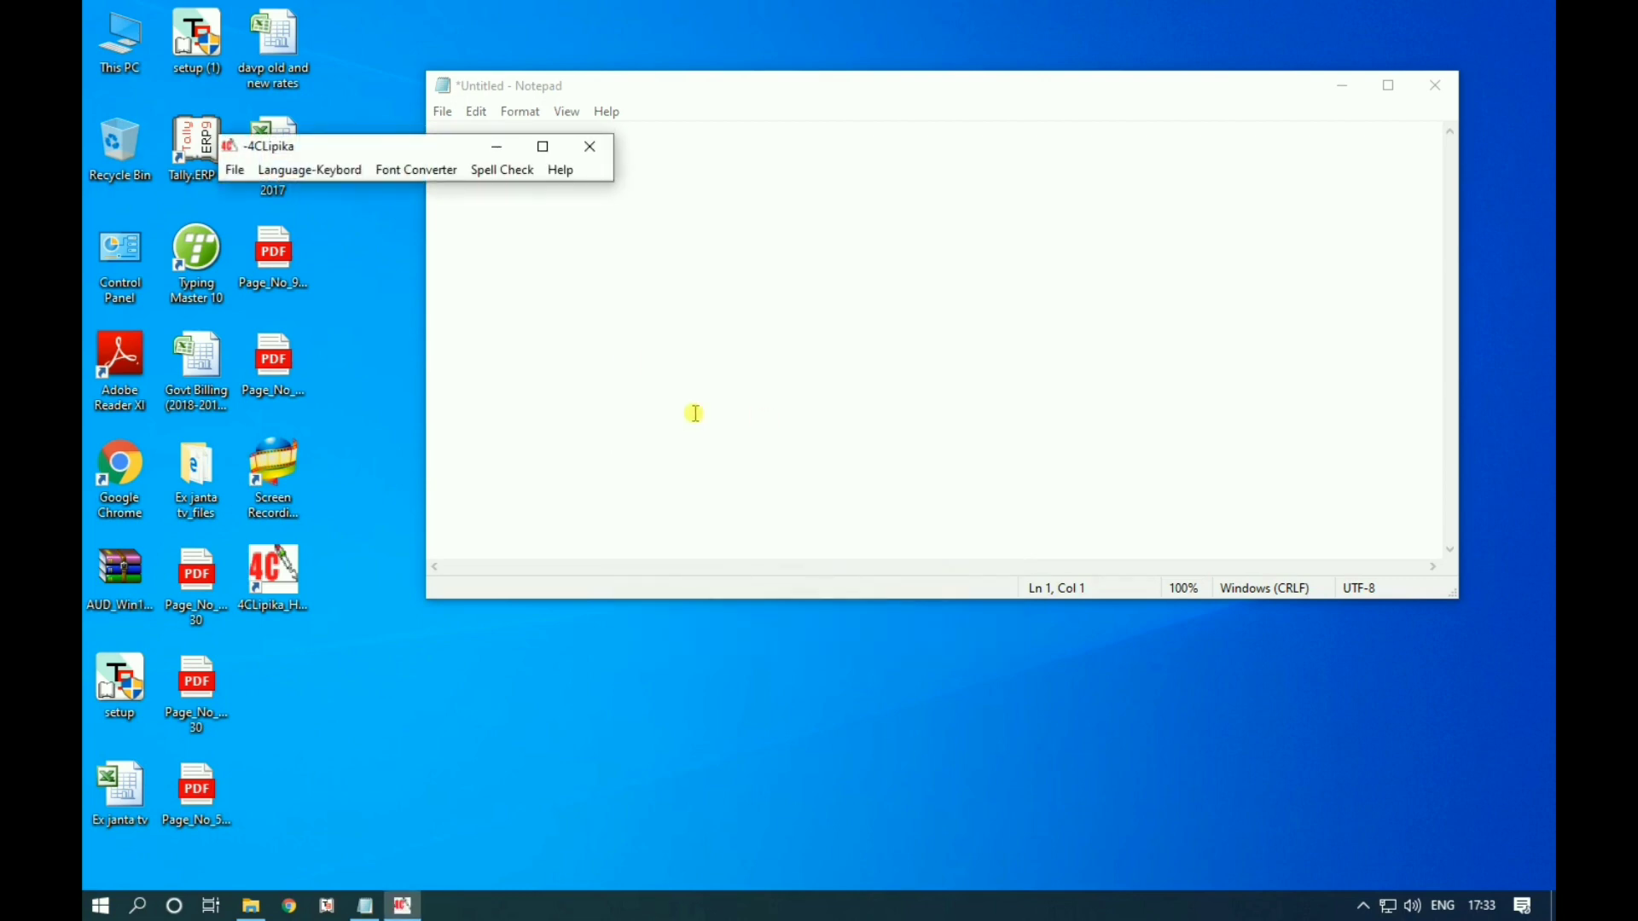
Set the 4CLipika keyboard to HindiUnicode with the 4CRemington layout and minimize the program.
{"action": "left_click", "coordinate": [338, 177]}
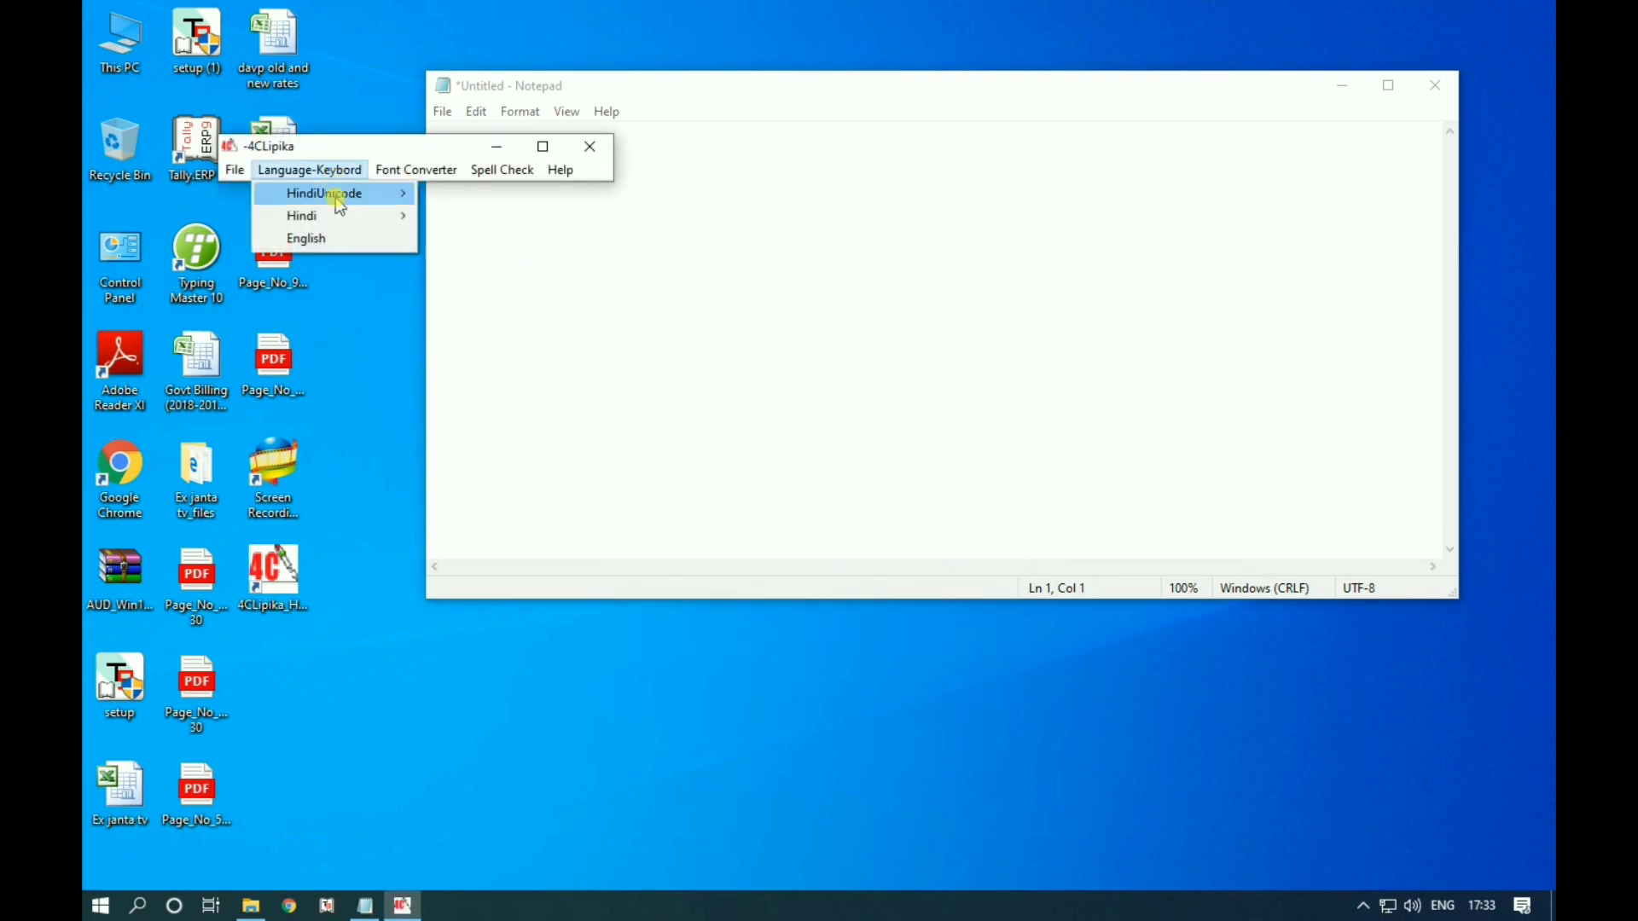
{"action": "mouse_move", "coordinate": [345, 195]}
{"action": "left_click", "coordinate": [476, 260]}
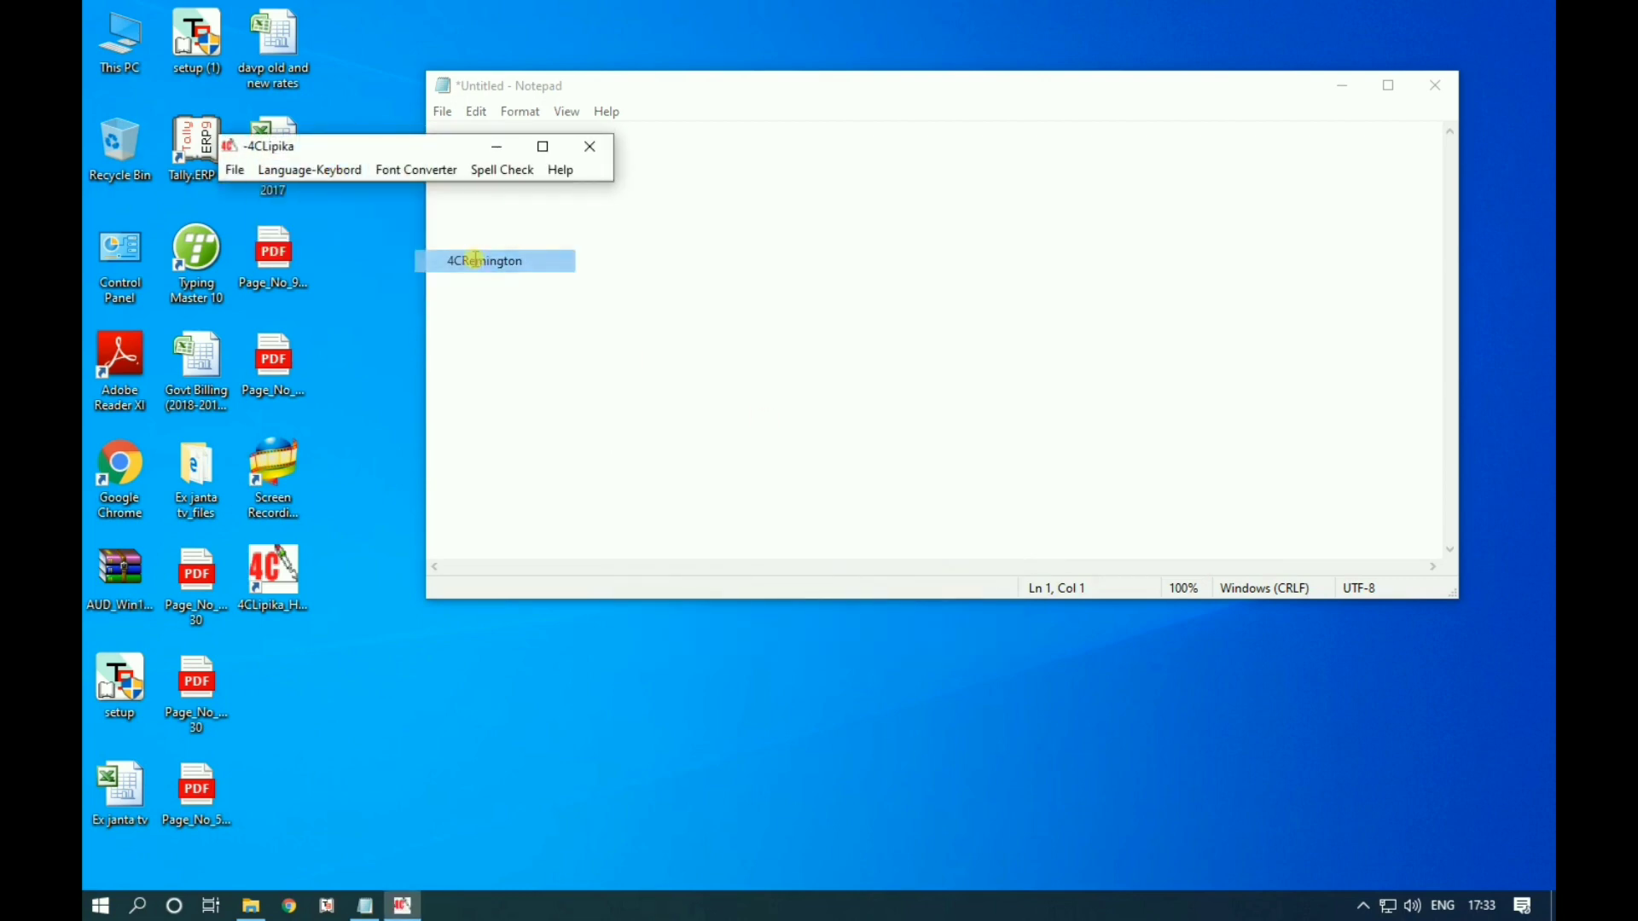
{"action": "left_click", "coordinate": [495, 151]}
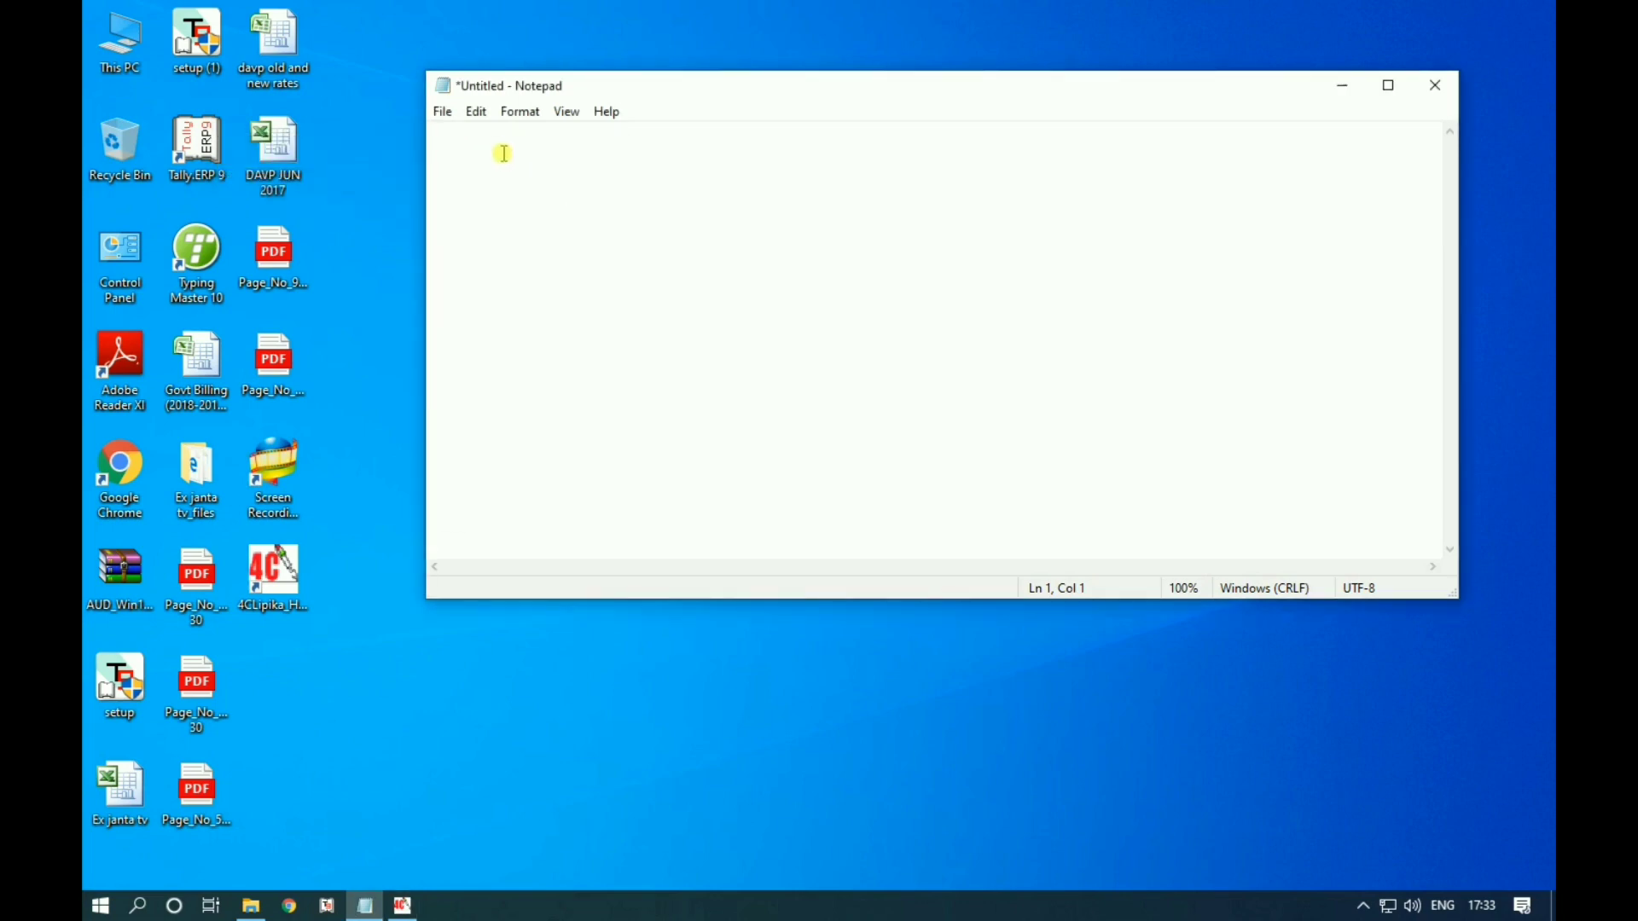
Try typing Hindi characters in the Notepad document, and close it without saving.
{"action": "type", "text": "ठी"}
{"action": "left_click", "coordinate": [439, 297]}
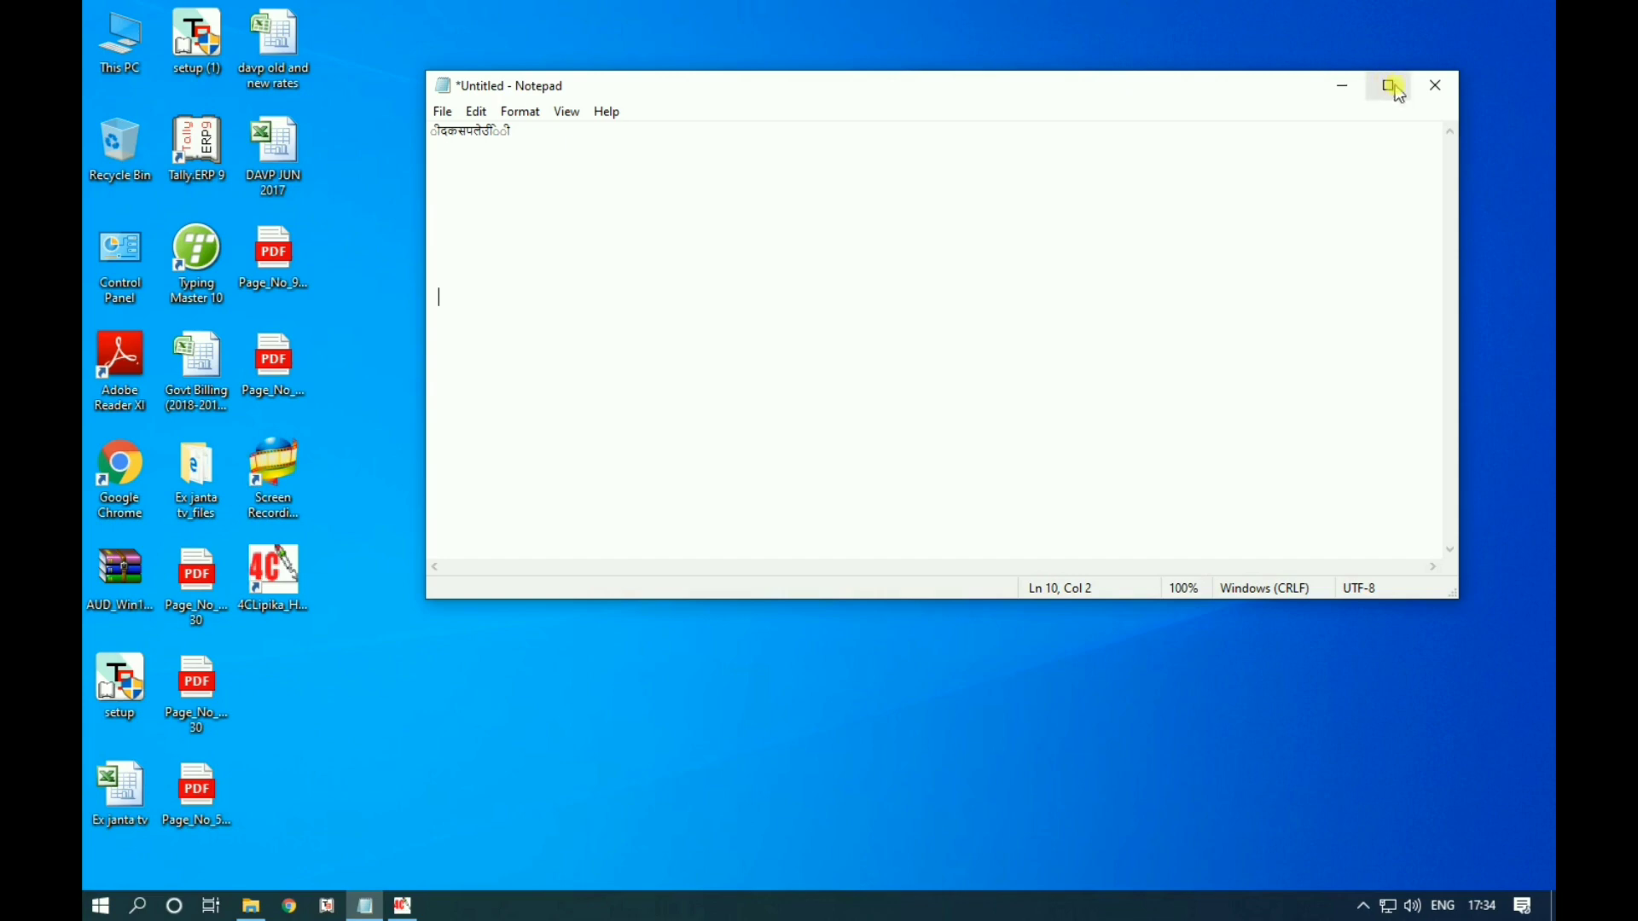
{"action": "left_click", "coordinate": [1430, 88]}
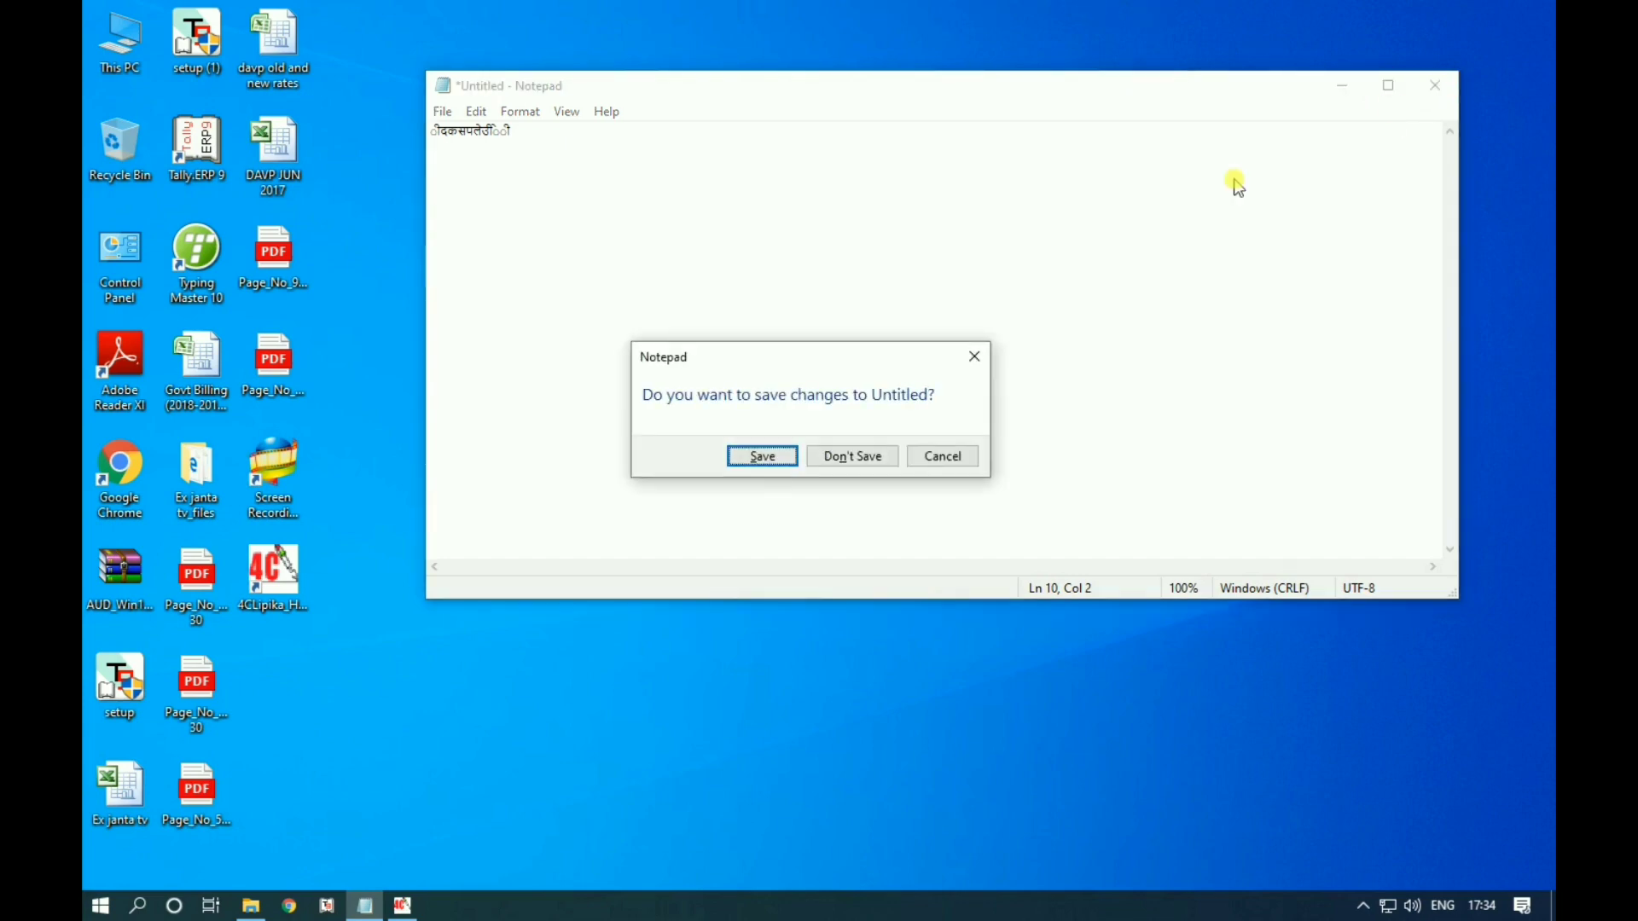
{"action": "left_click", "coordinate": [854, 457]}
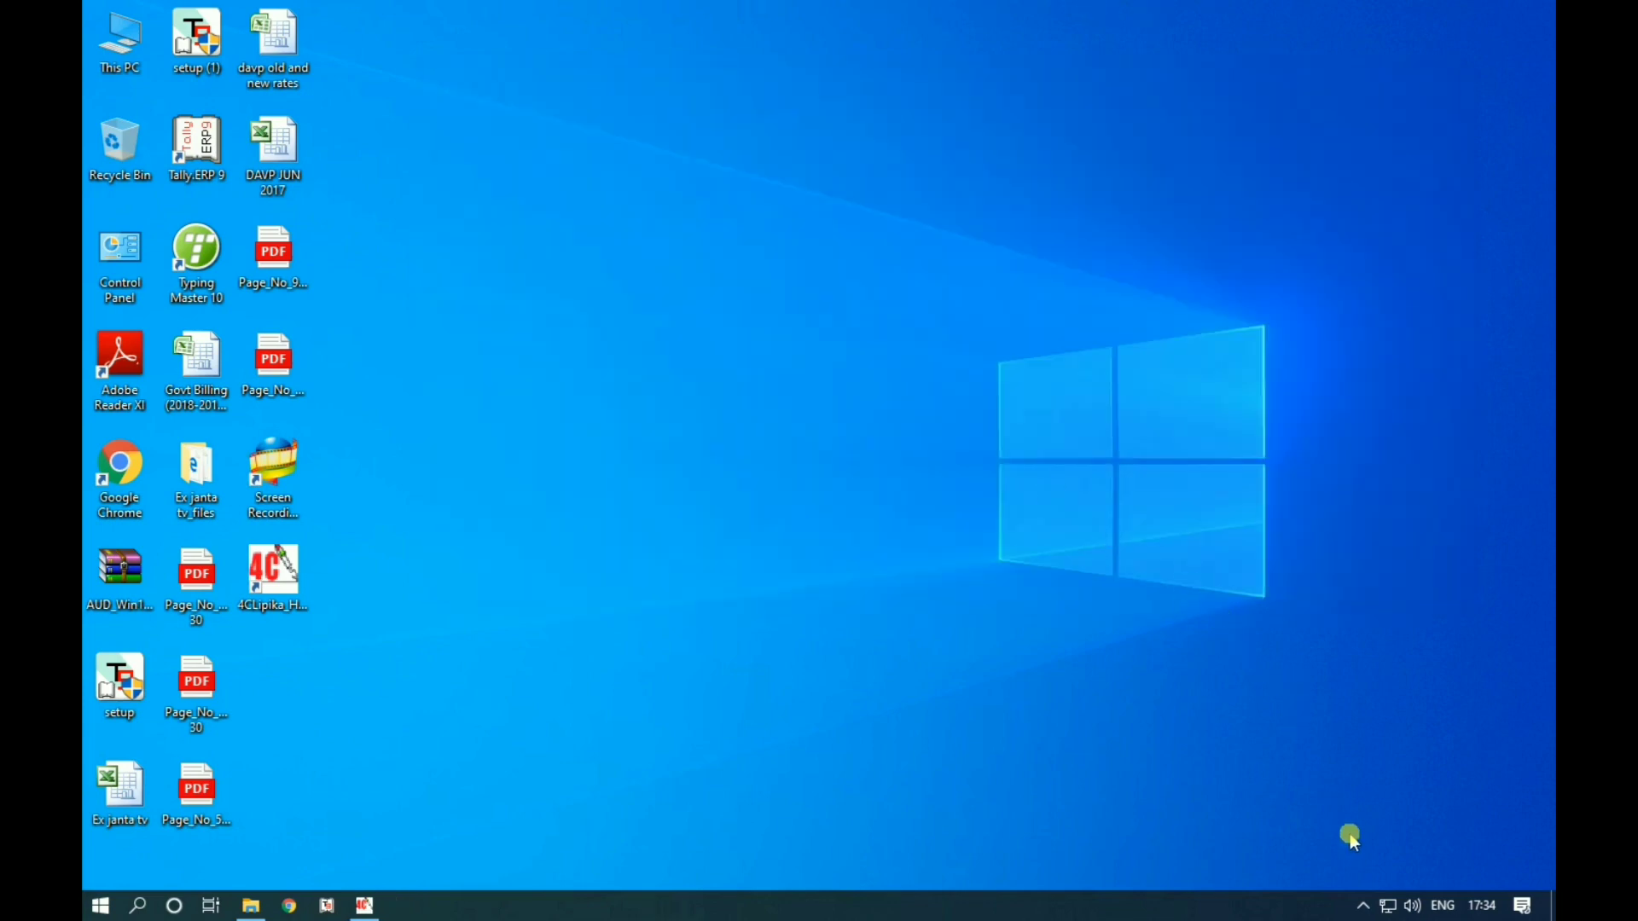
Open the User Account Control settings from Security and Maintenance in Control Panel.
{"action": "left_click", "coordinate": [1362, 908]}
{"action": "left_click", "coordinate": [128, 280]}
{"action": "double_click", "coordinate": [128, 280]}
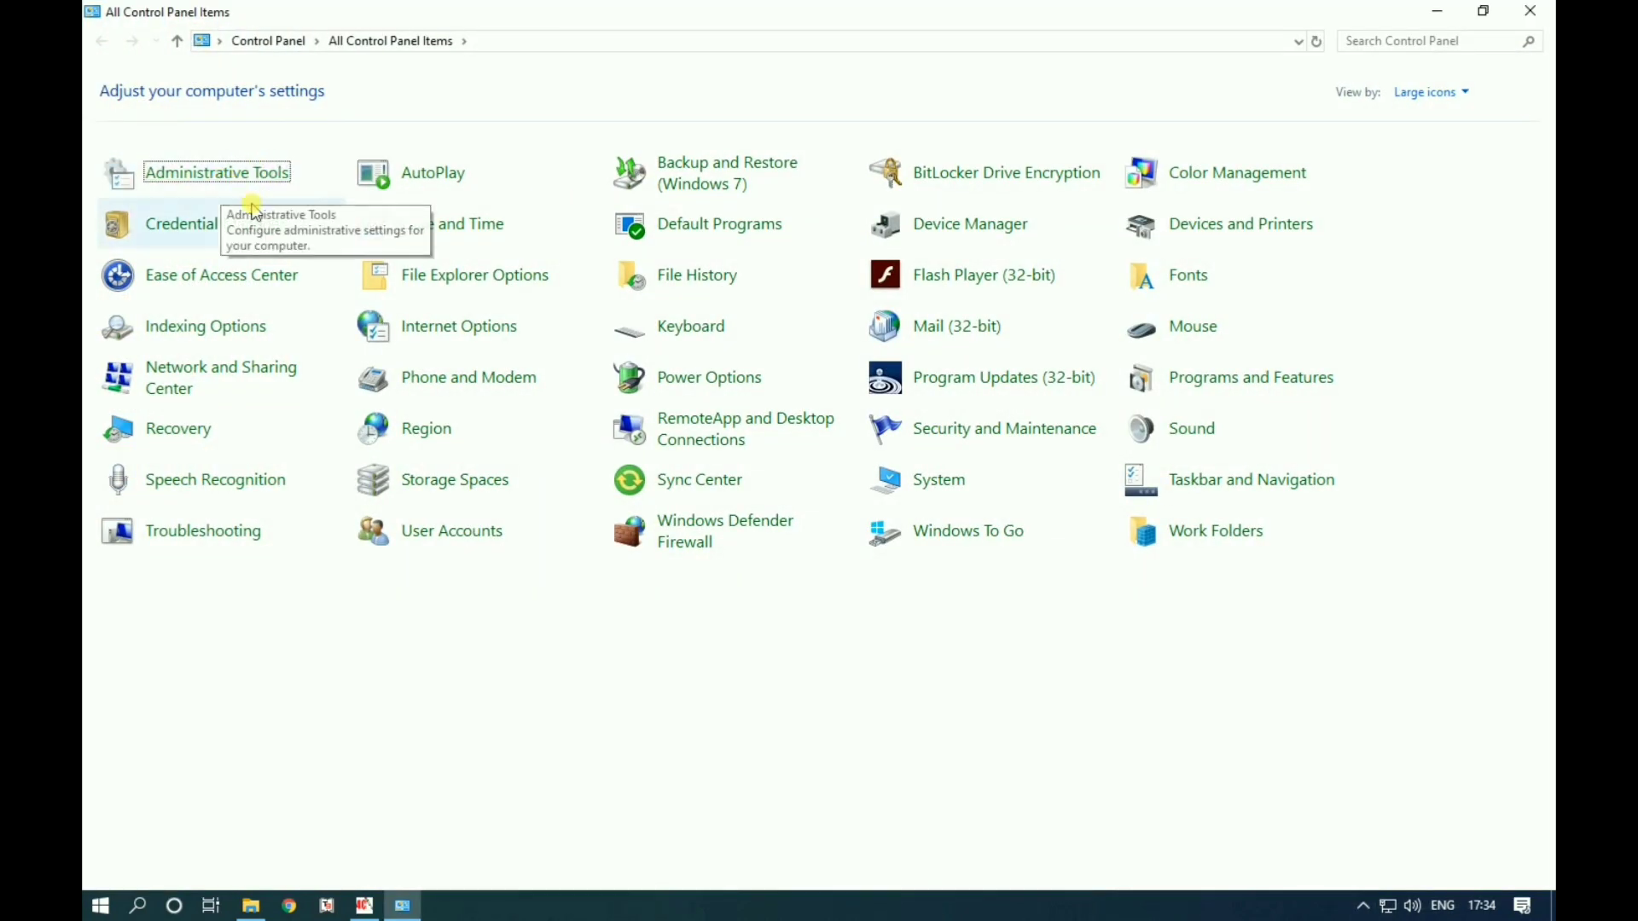
{"action": "left_click", "coordinate": [980, 435]}
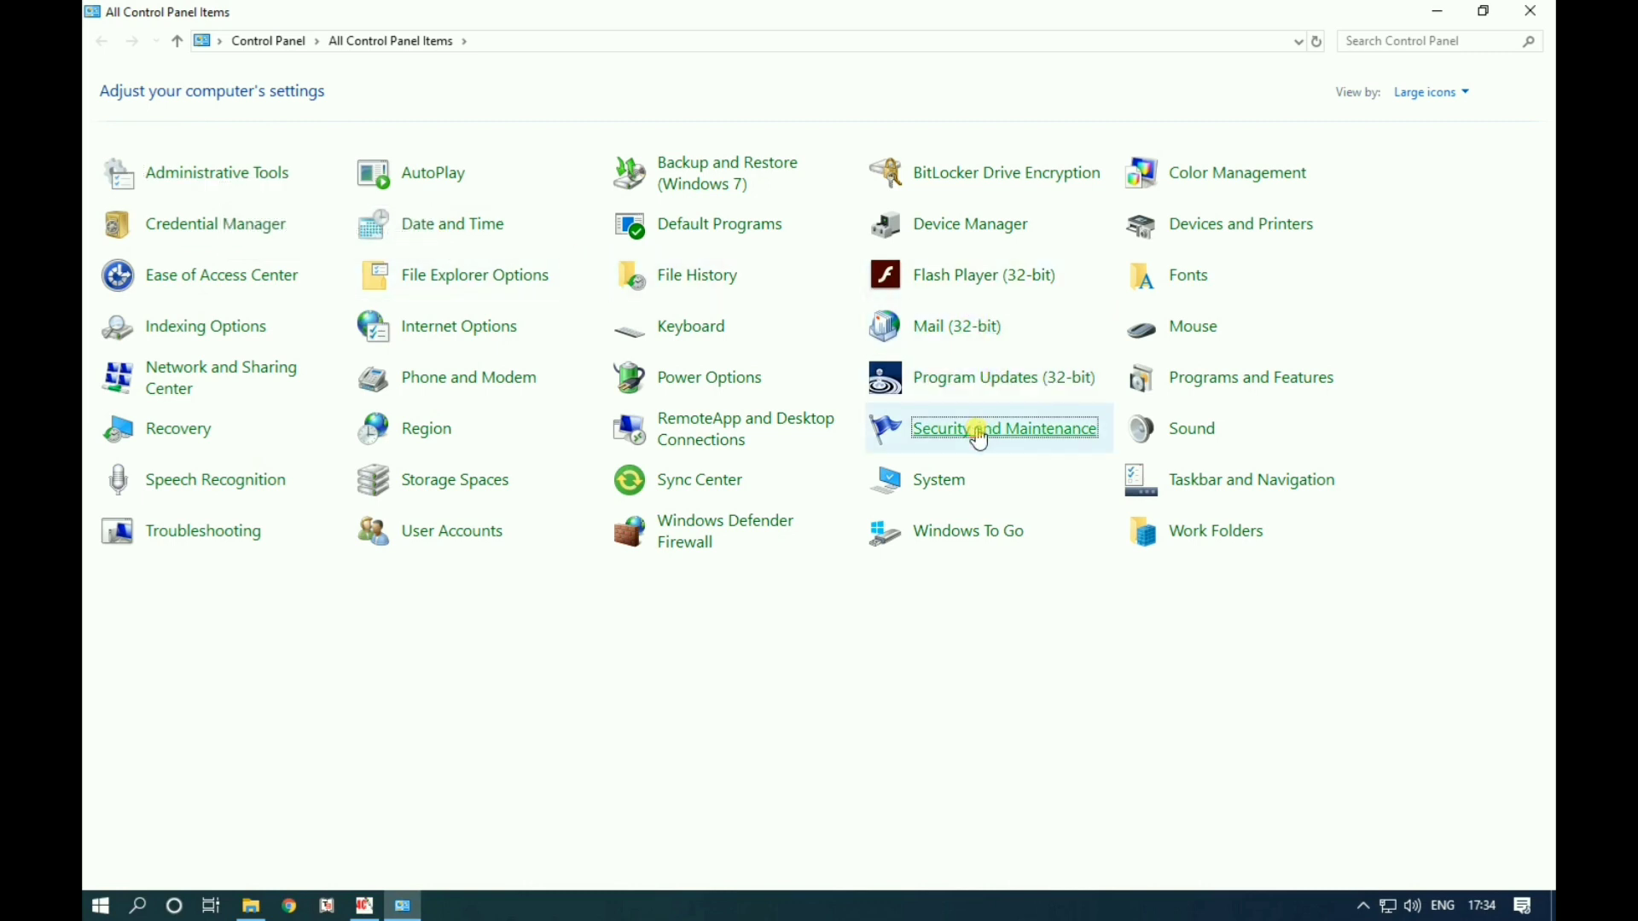
{"action": "left_click", "coordinate": [209, 166]}
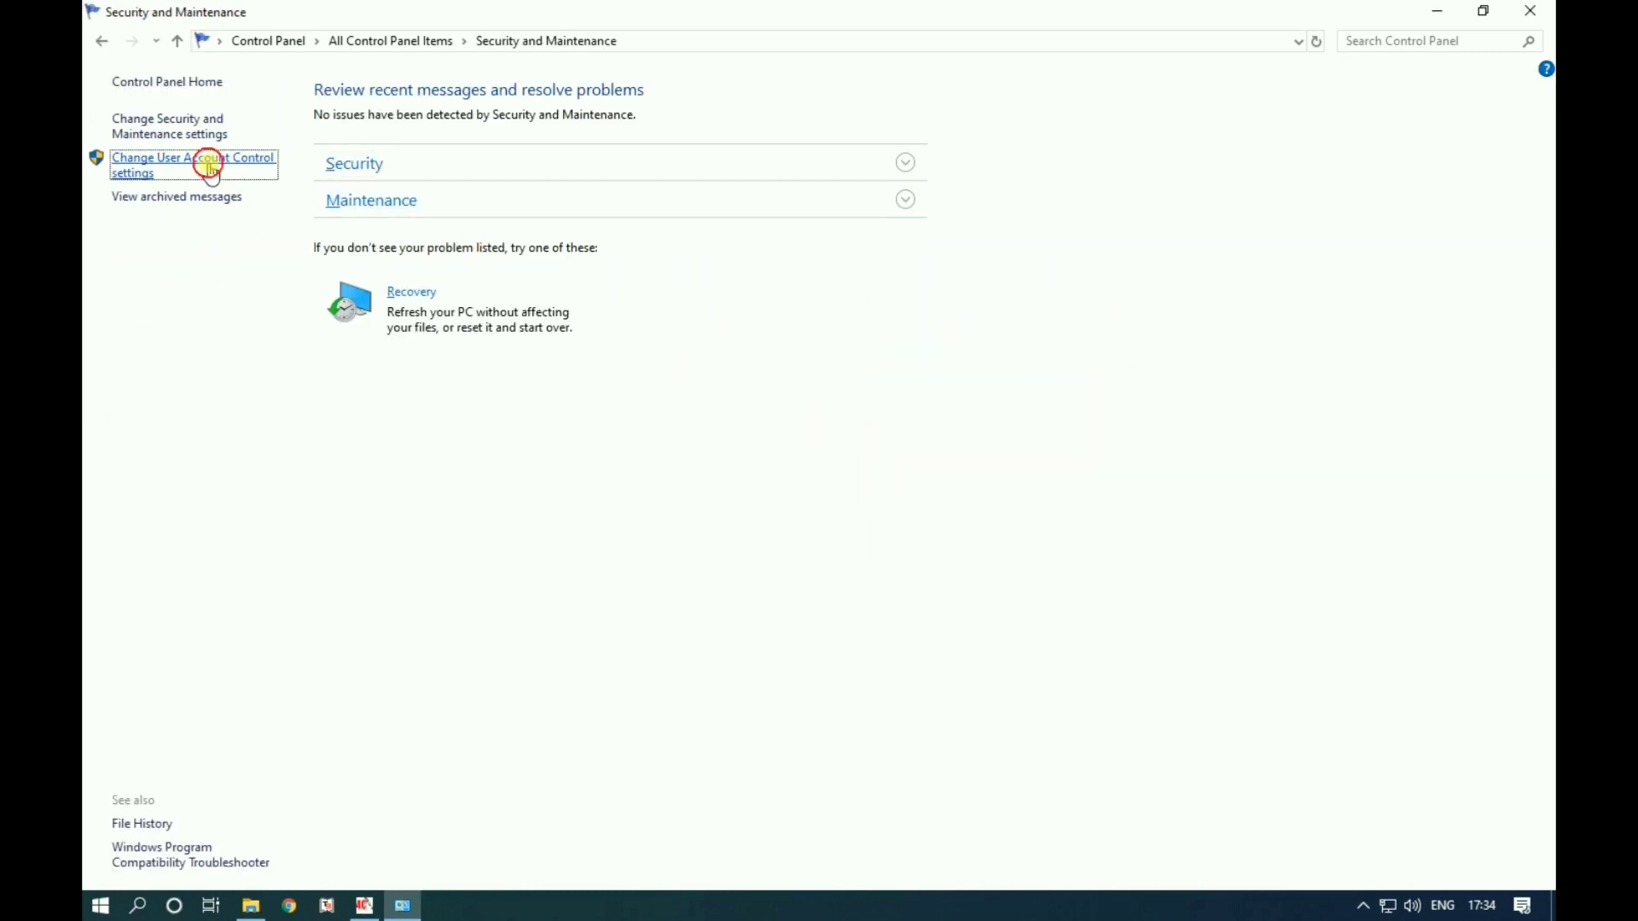
Set the User Account Control notification level to Never notify and close the Security and Maintenance window.
{"action": "left_click", "coordinate": [588, 544]}
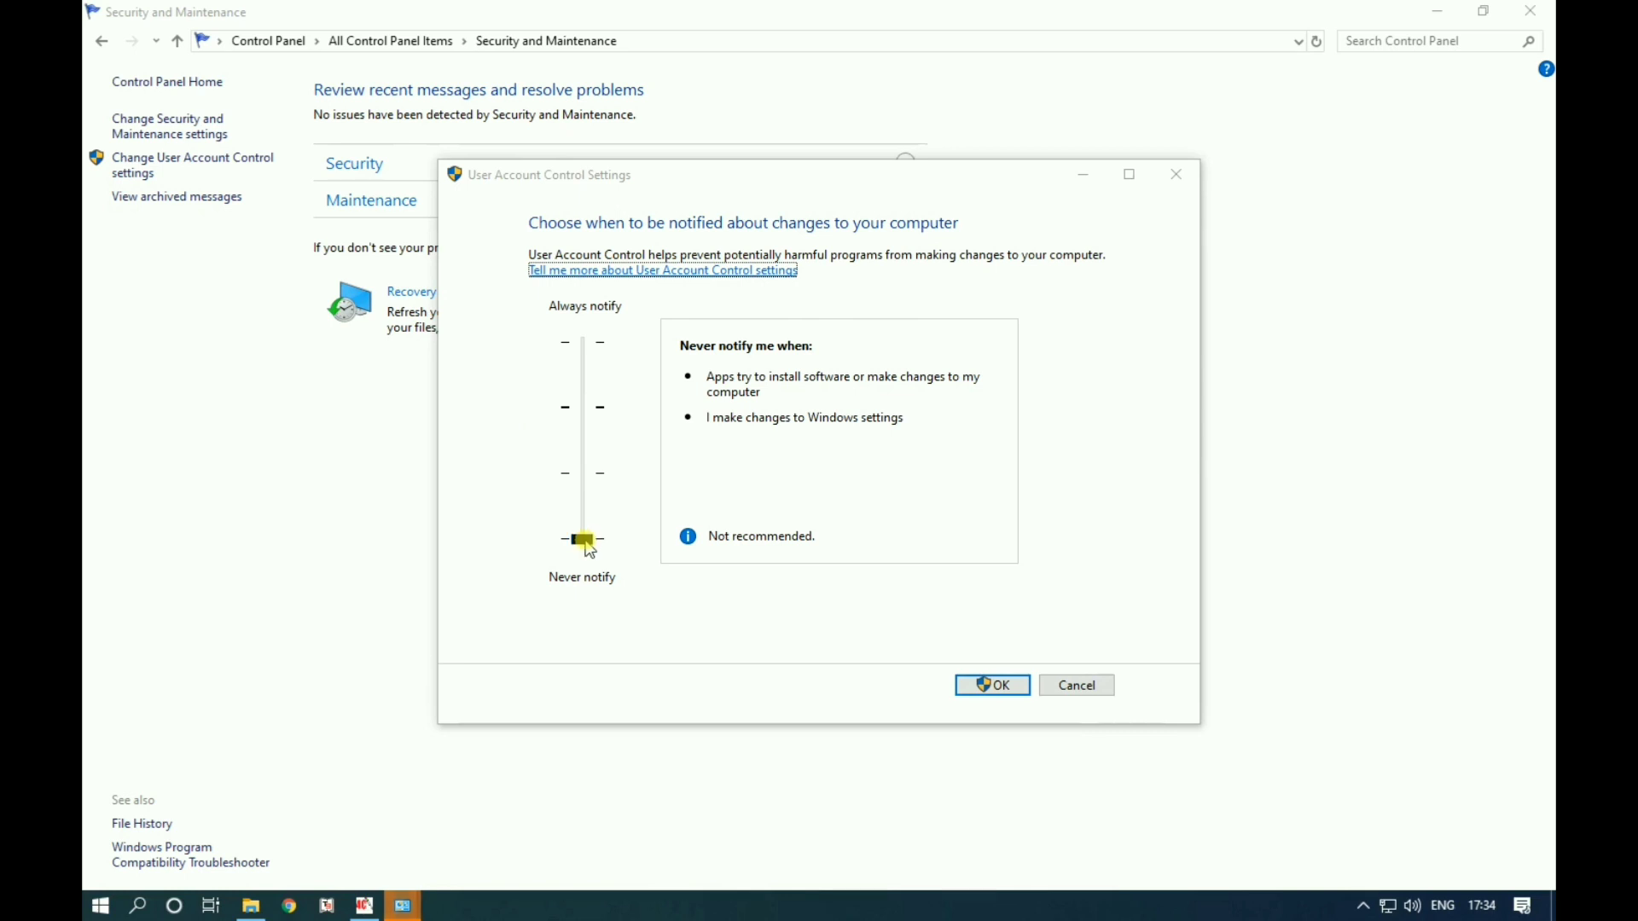
{"action": "left_click", "coordinate": [576, 539]}
{"action": "mouse_move", "coordinate": [582, 546]}
{"action": "left_mouse_down"}
{"action": "mouse_move", "coordinate": [576, 435]}
{"action": "mouse_move", "coordinate": [563, 539]}
{"action": "left_mouse_up"}
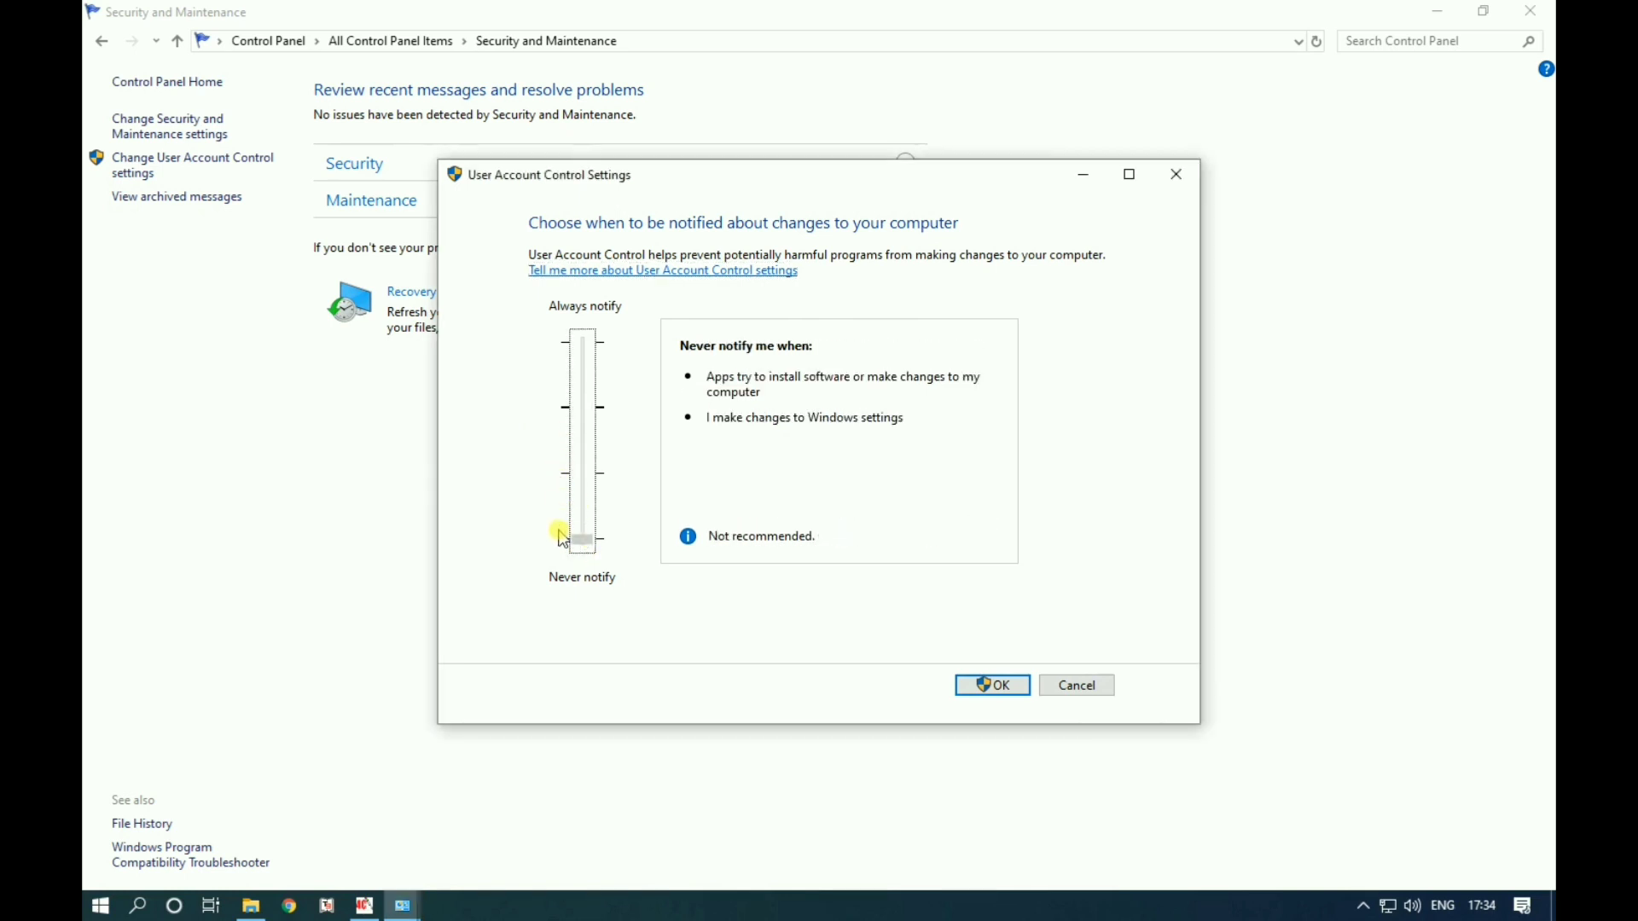
{"action": "left_click", "coordinate": [1004, 686]}
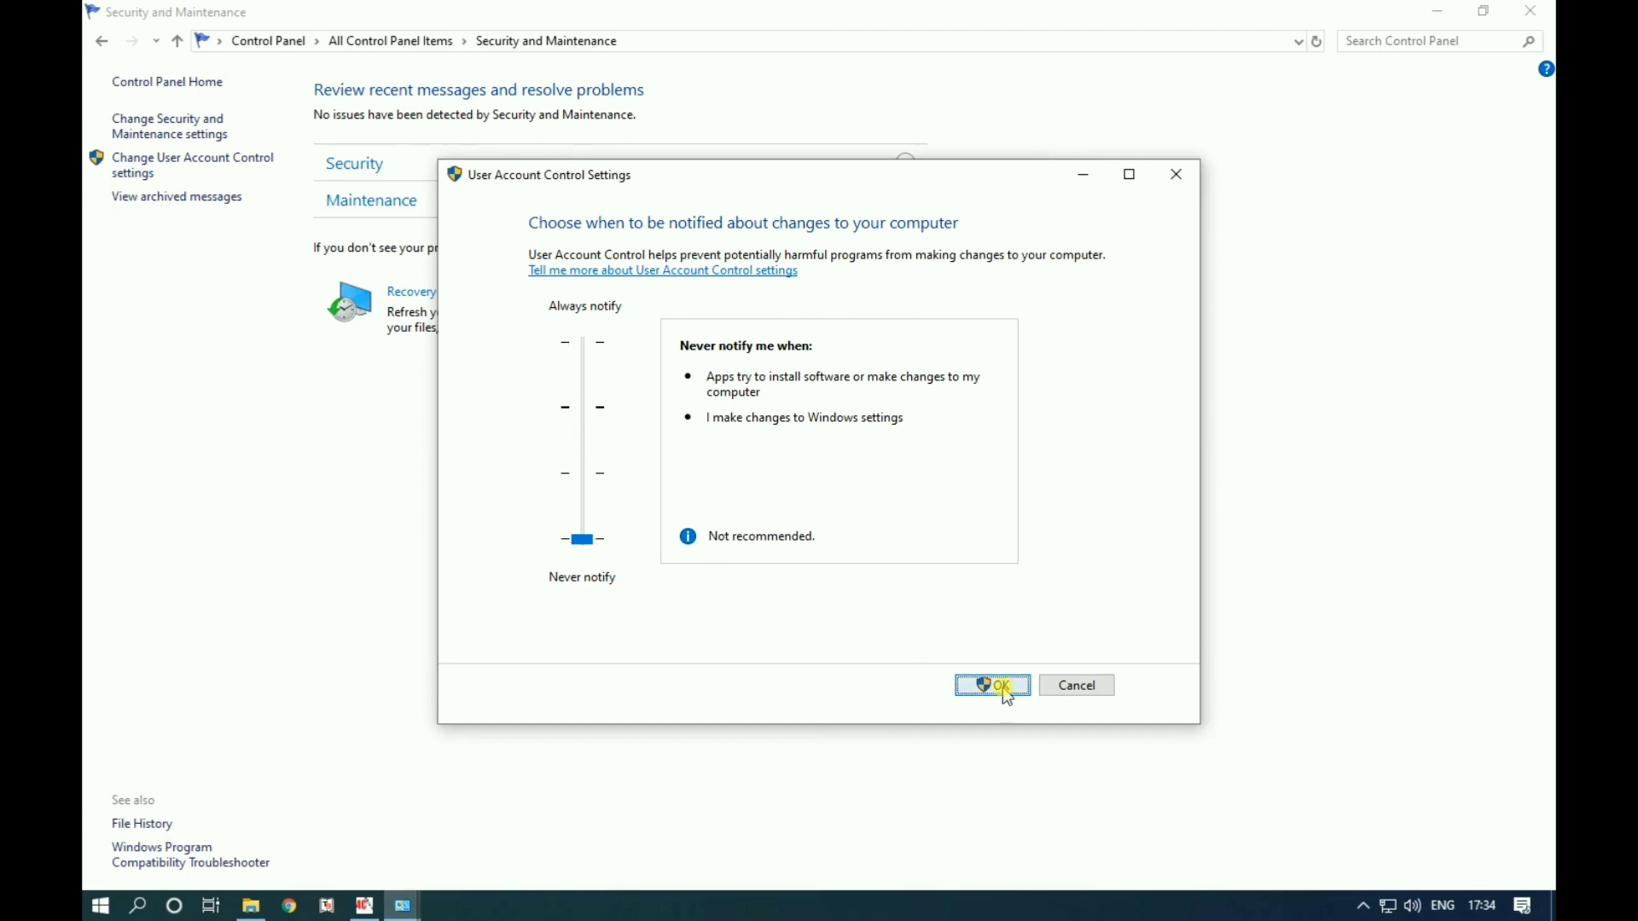
{"action": "left_click", "coordinate": [1531, 10]}
{"action": "right_click", "coordinate": [593, 275]}
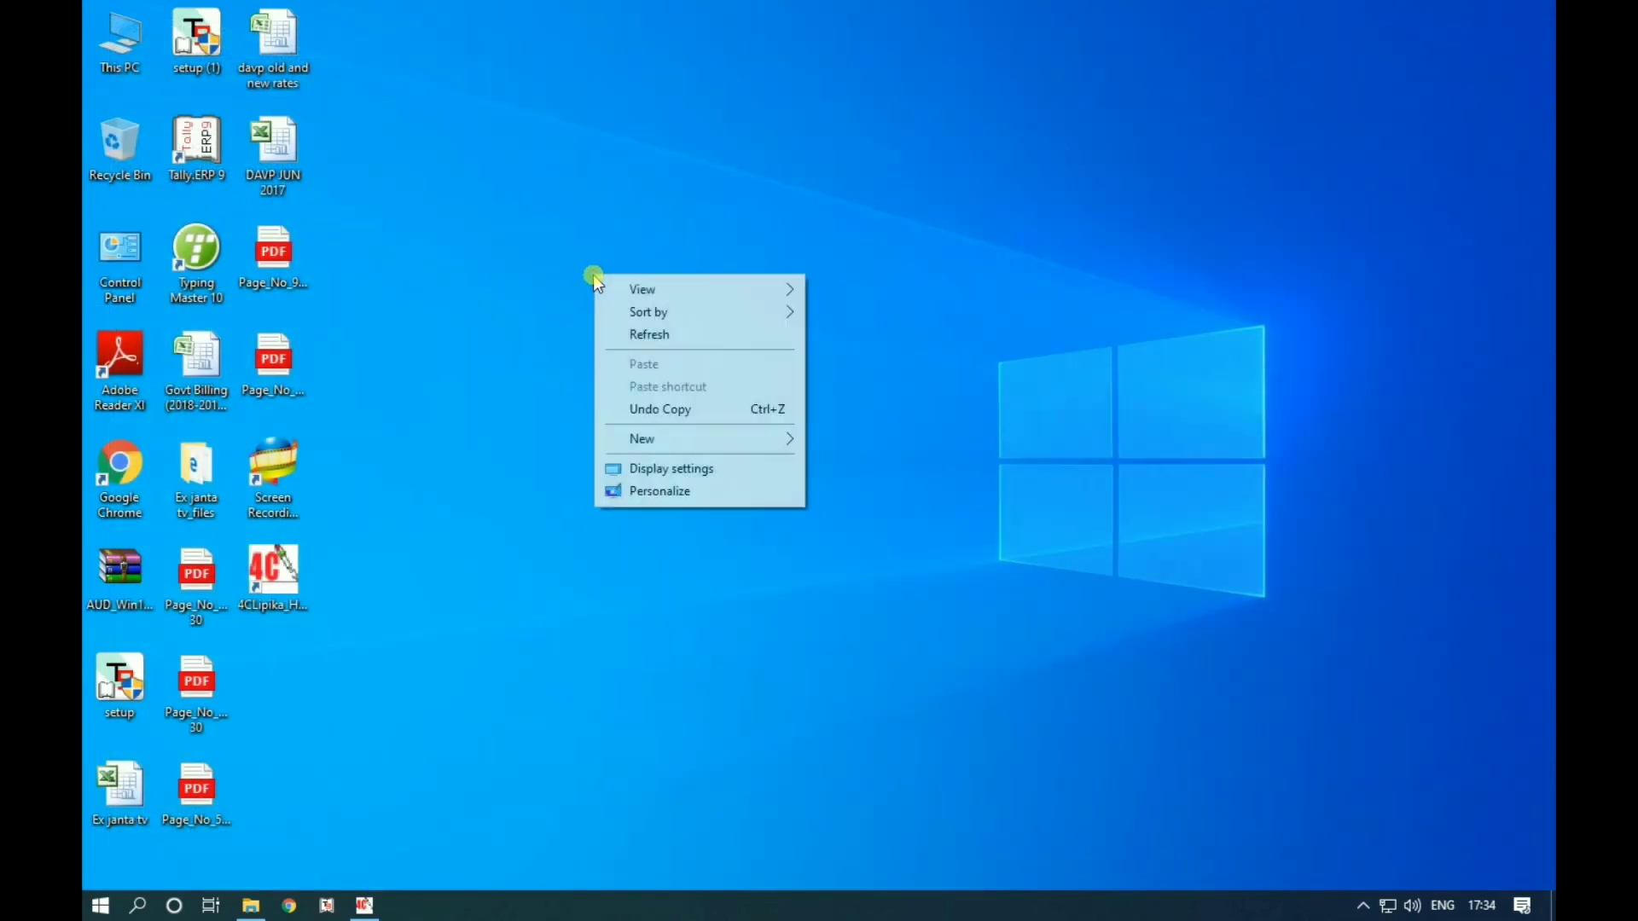
{"action": "left_click", "coordinate": [659, 345]}
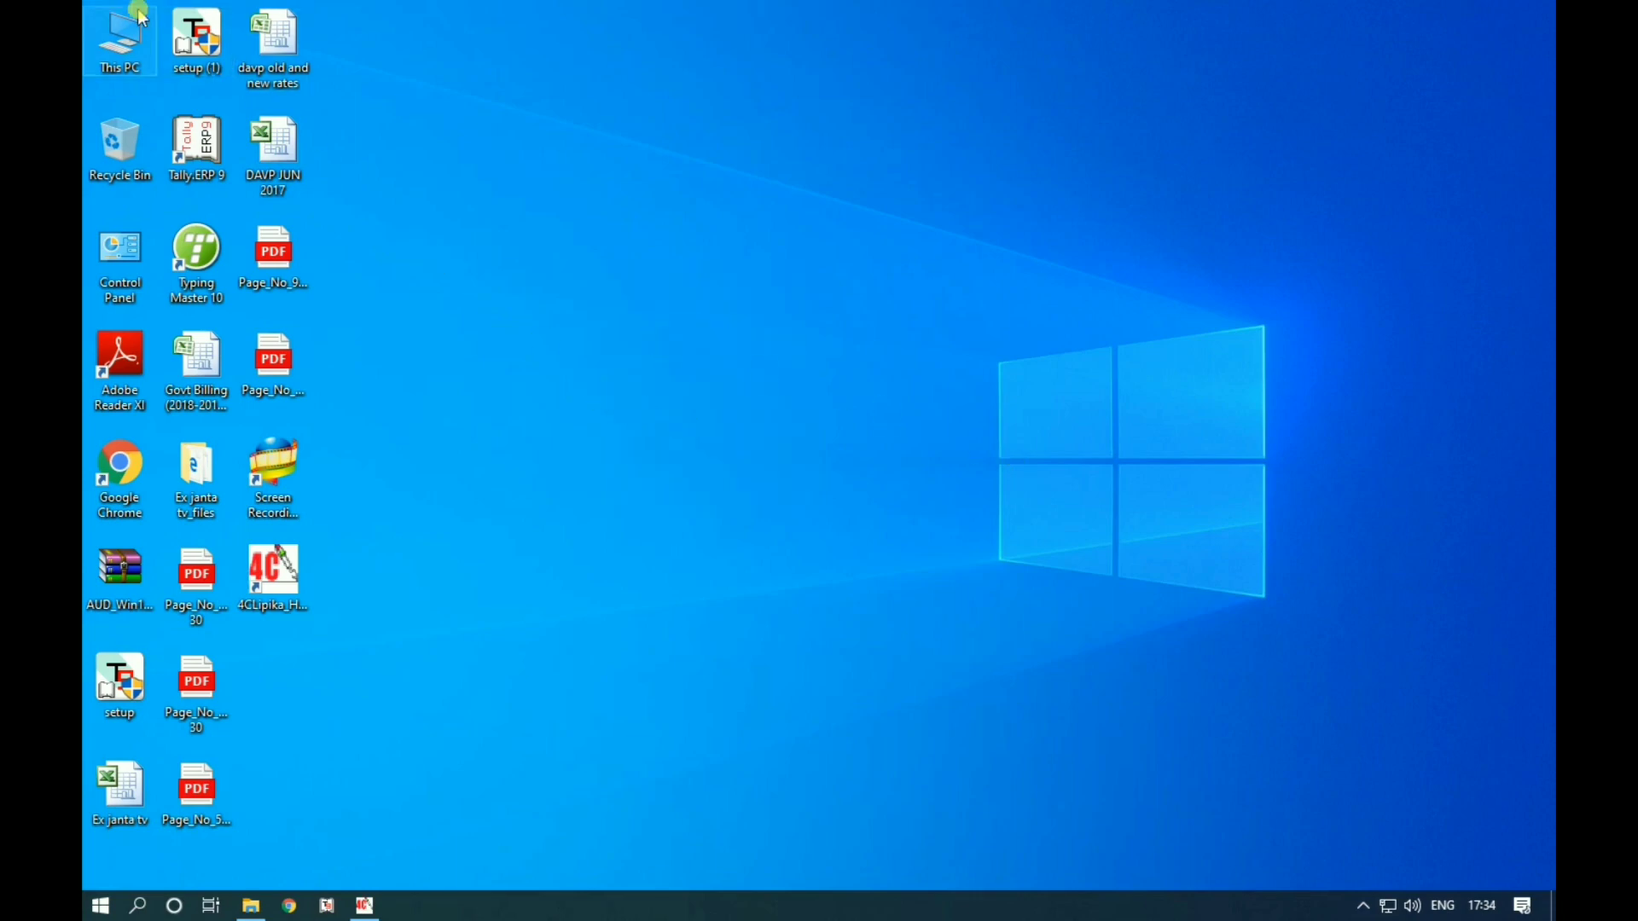
Delete the 4CLipika shortcut from the desktop and empty the Recycle Bin permanently.
{"action": "left_click_drag", "start_coordinate": [273, 572], "coordinate": [119, 161]}
{"action": "right_click", "coordinate": [120, 160]}
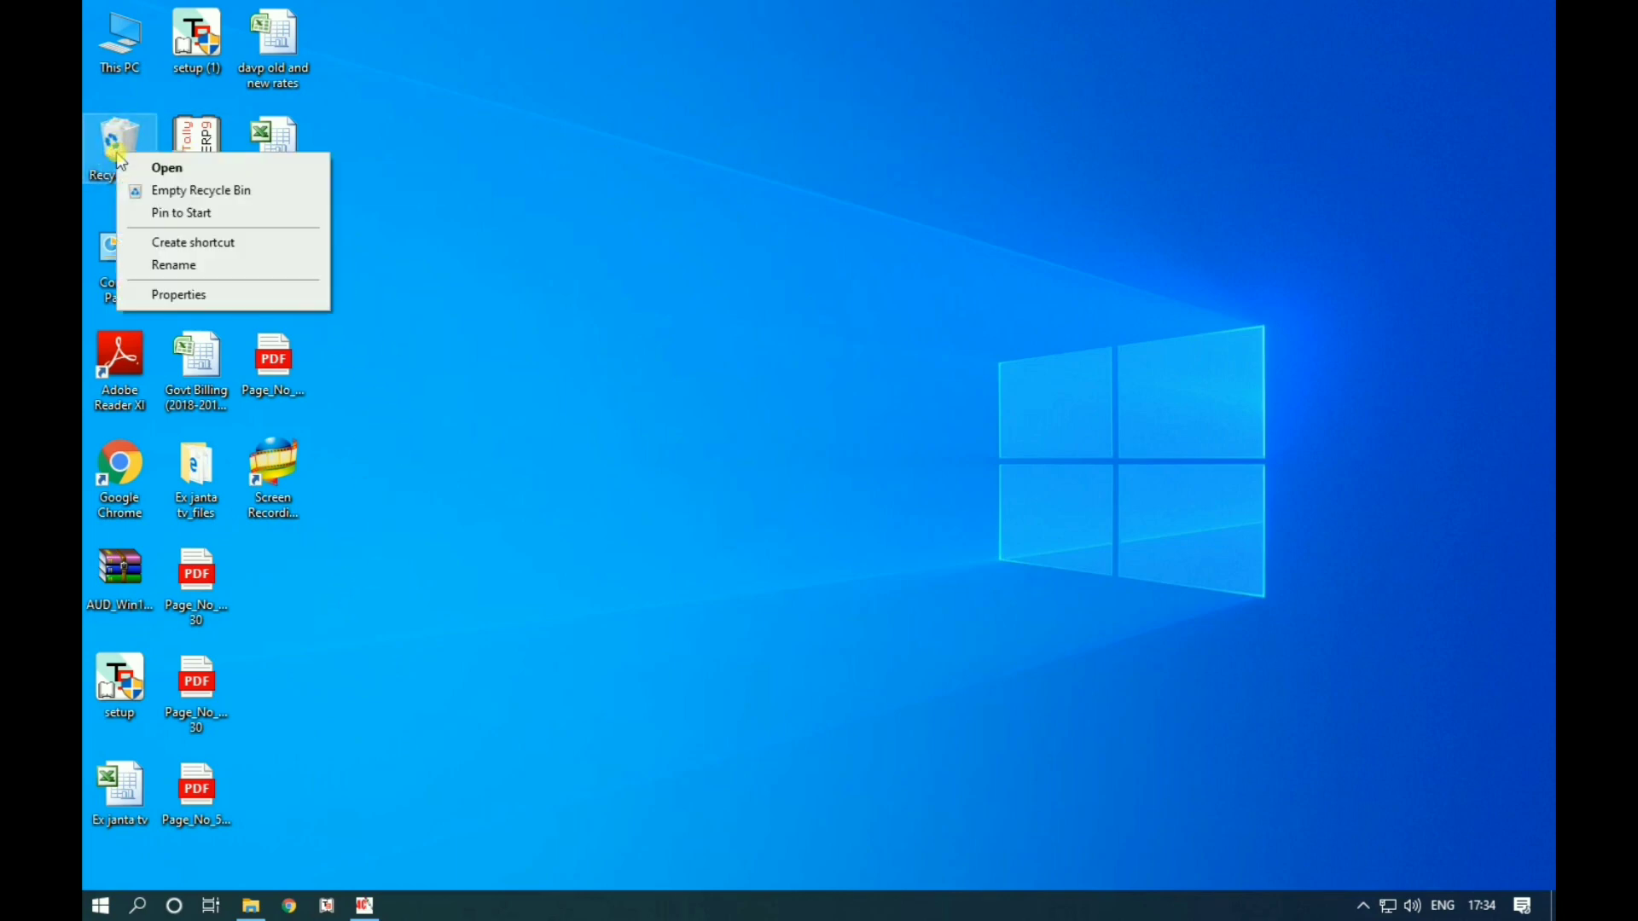
{"action": "left_click", "coordinate": [188, 191]}
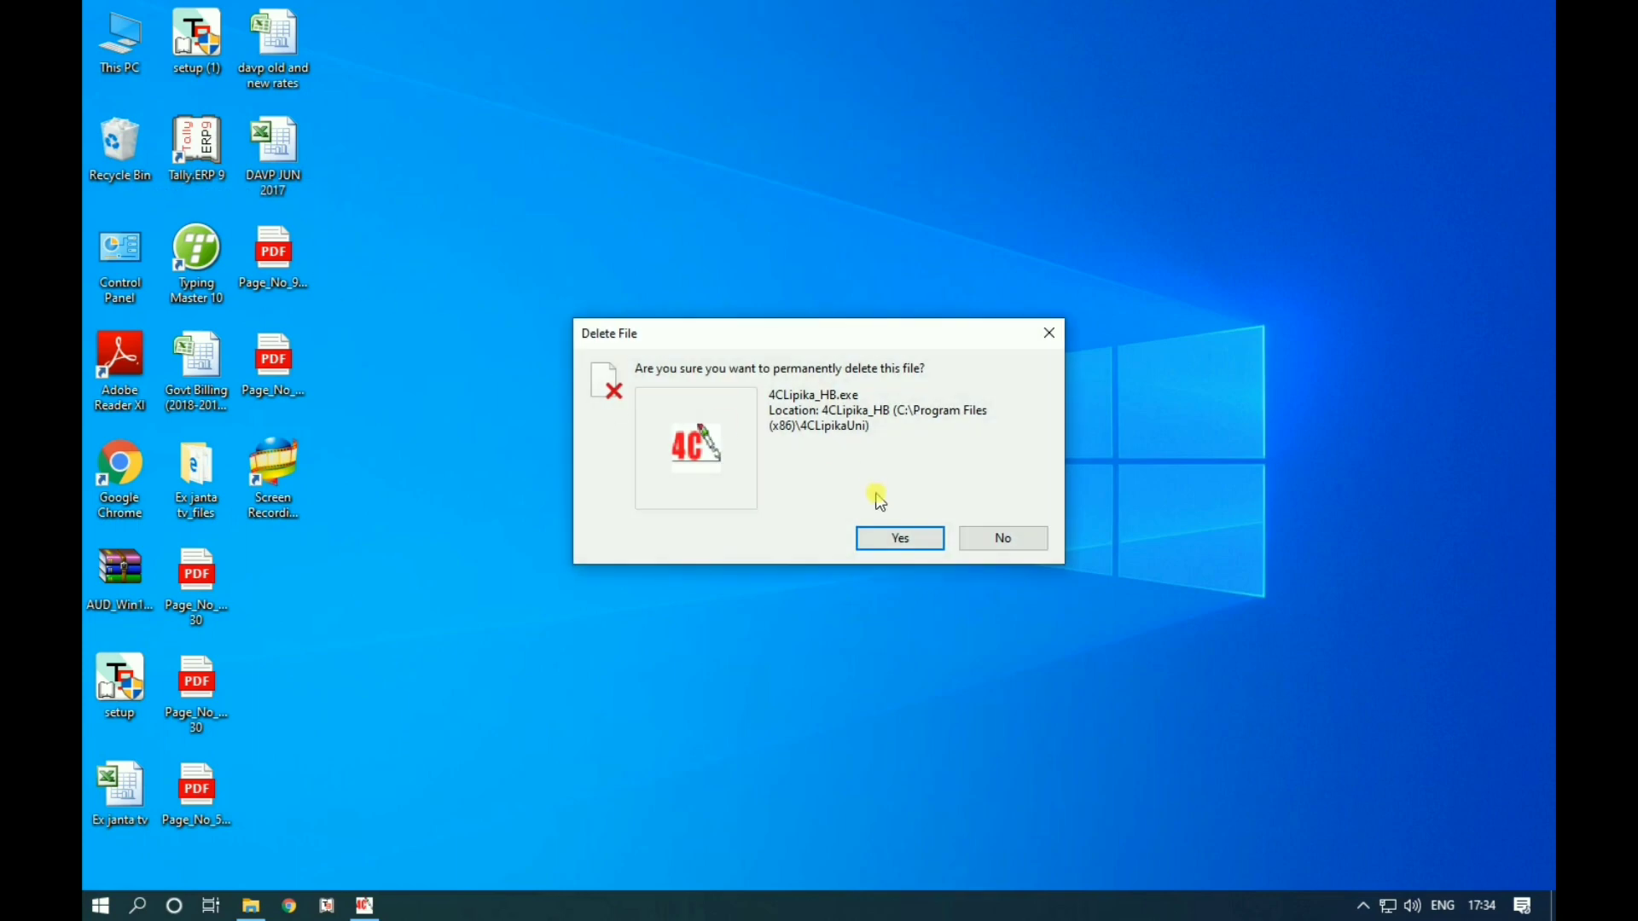
{"action": "left_click", "coordinate": [878, 538]}
Open Local Disk (E:) and check the properties of the 64 bit exe archive.
{"action": "double_click", "coordinate": [120, 42]}
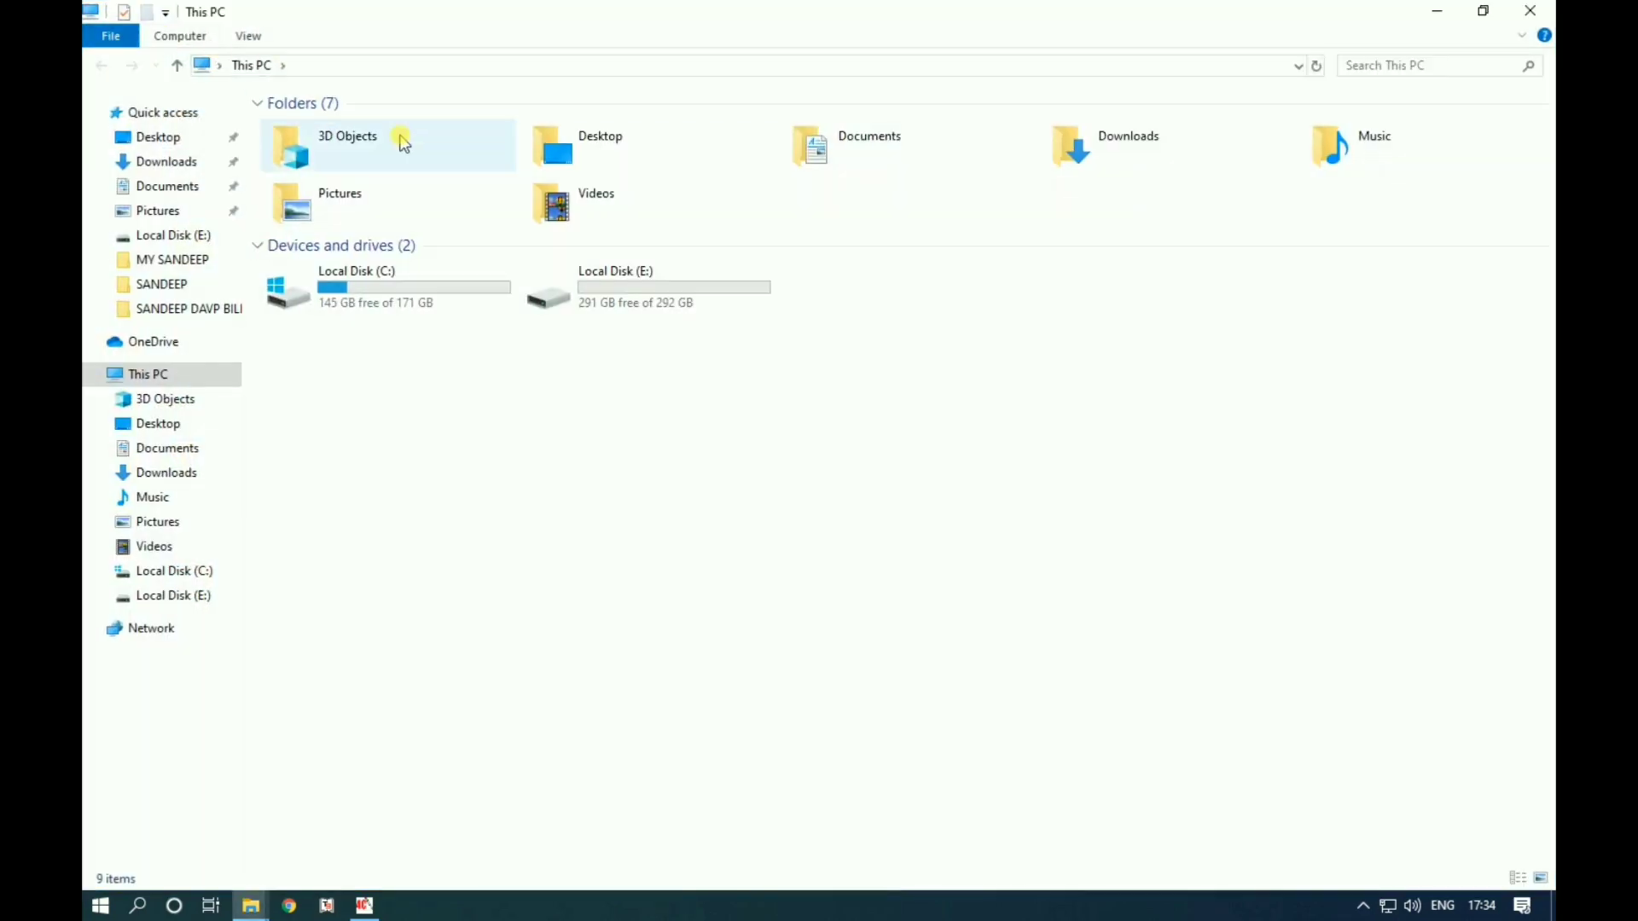
{"action": "double_click", "coordinate": [607, 281]}
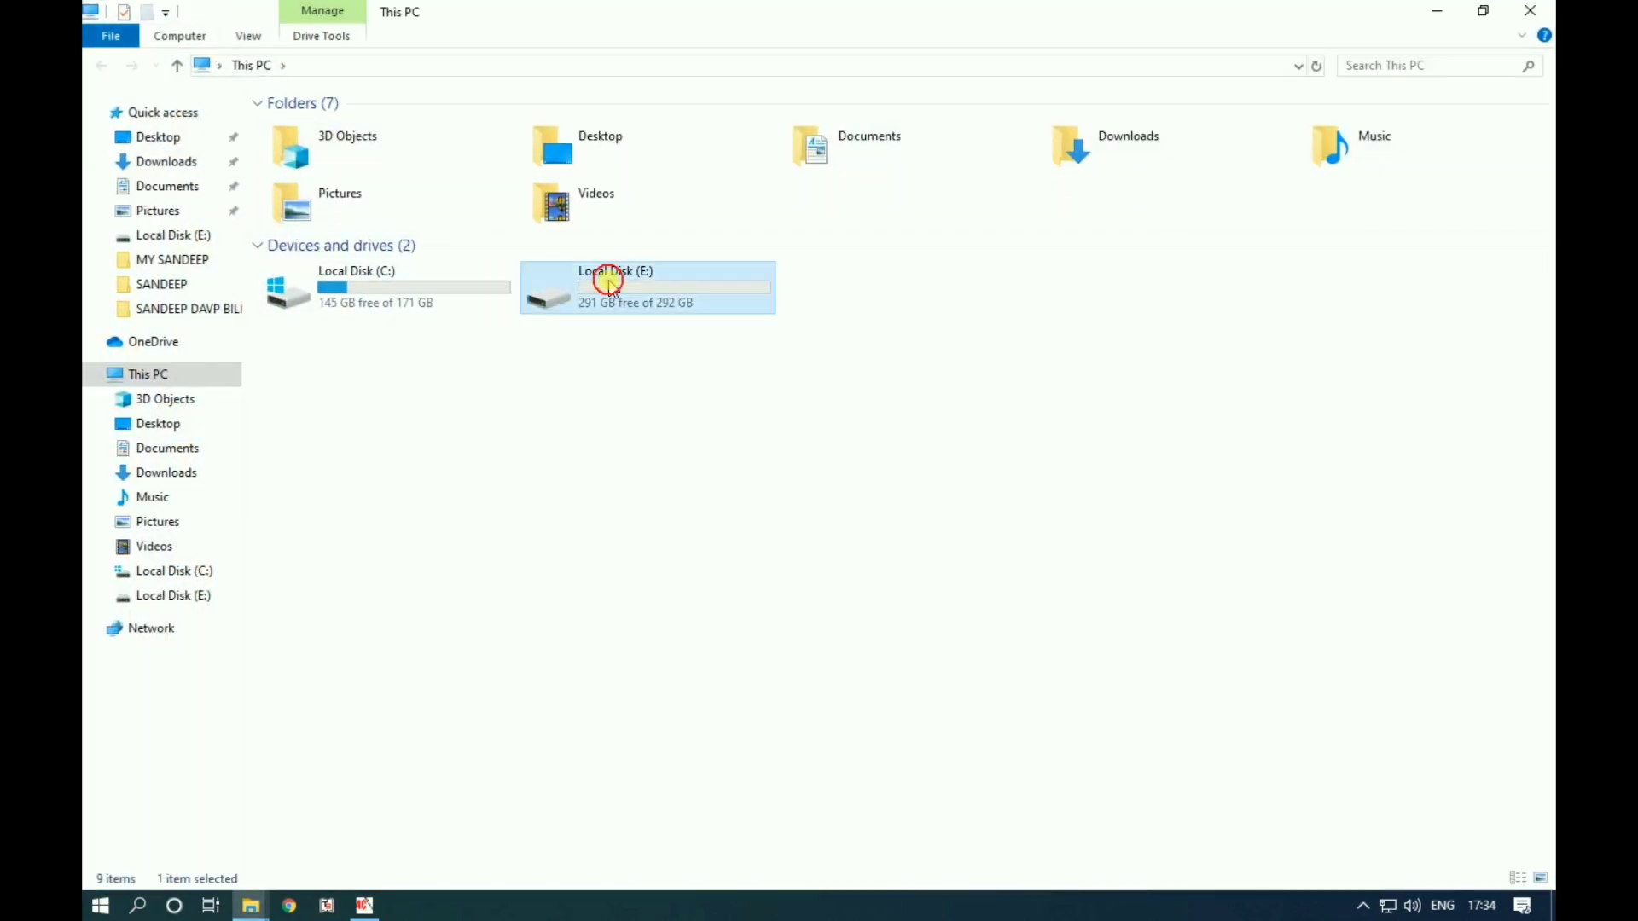
{"action": "left_click", "coordinate": [340, 197]}
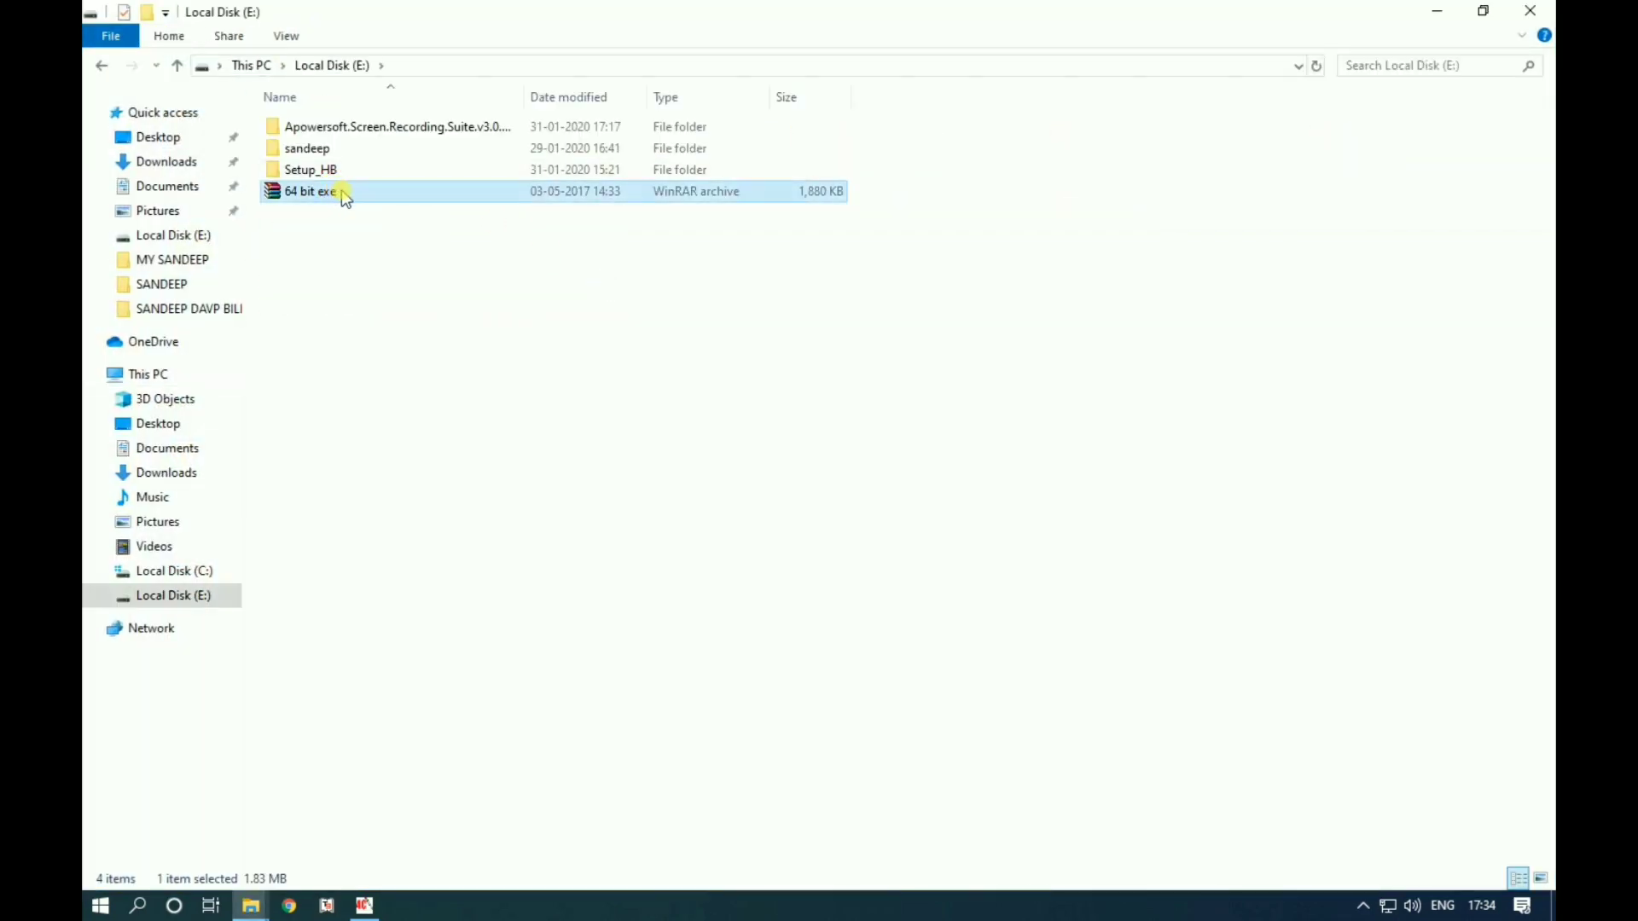
{"action": "right_click", "coordinate": [344, 195]}
{"action": "left_click", "coordinate": [408, 617]}
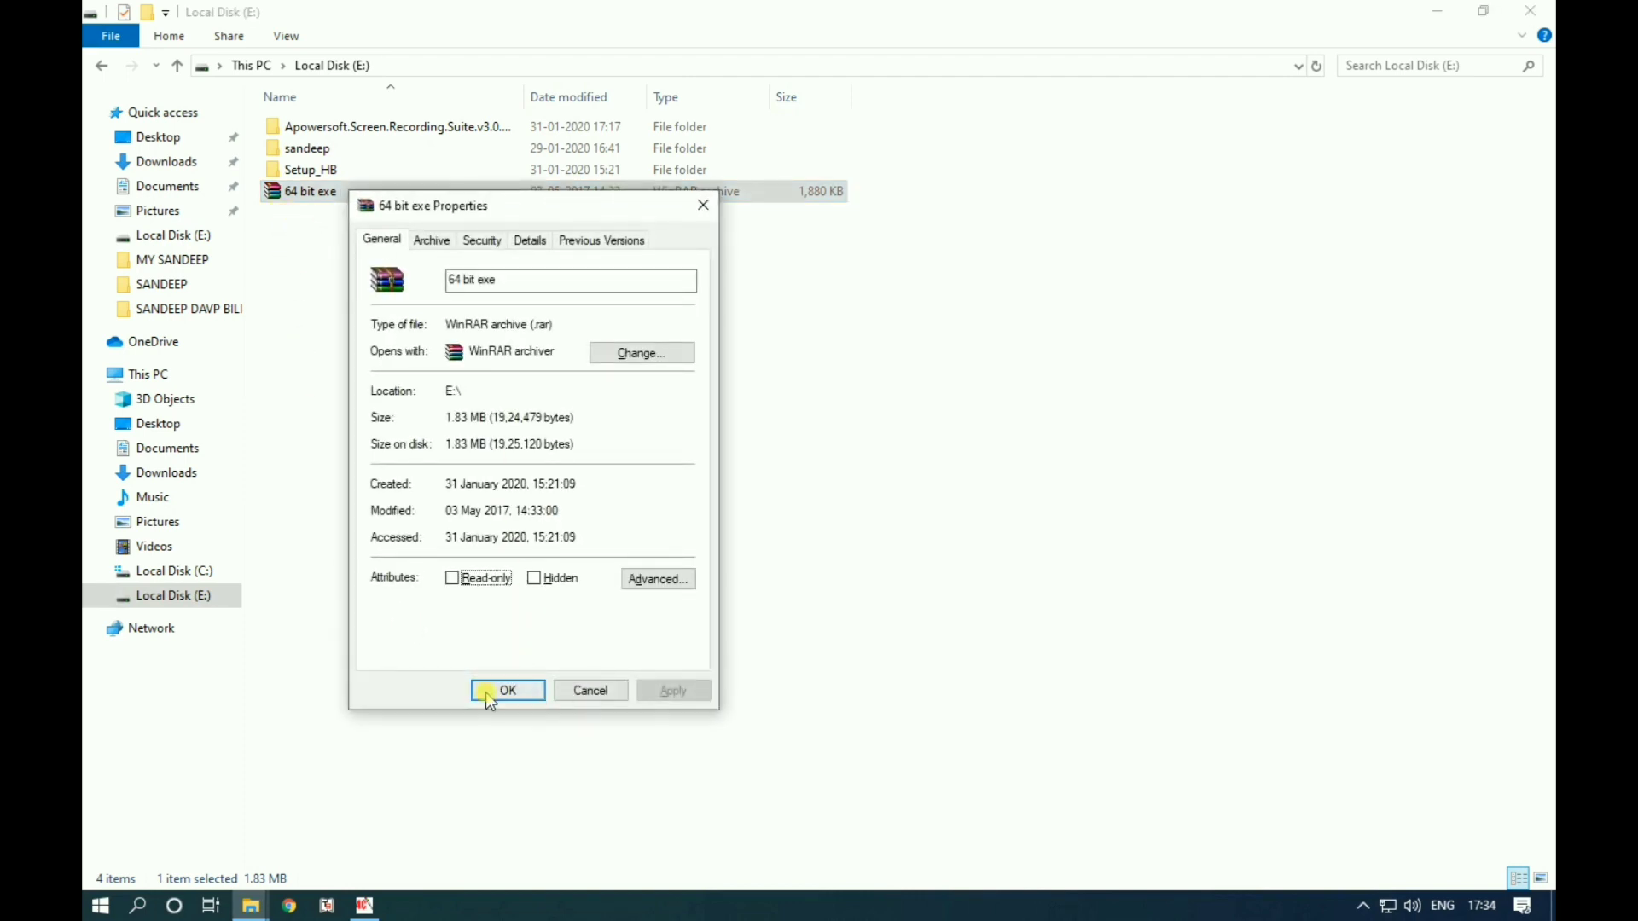
{"action": "left_click", "coordinate": [507, 691]}
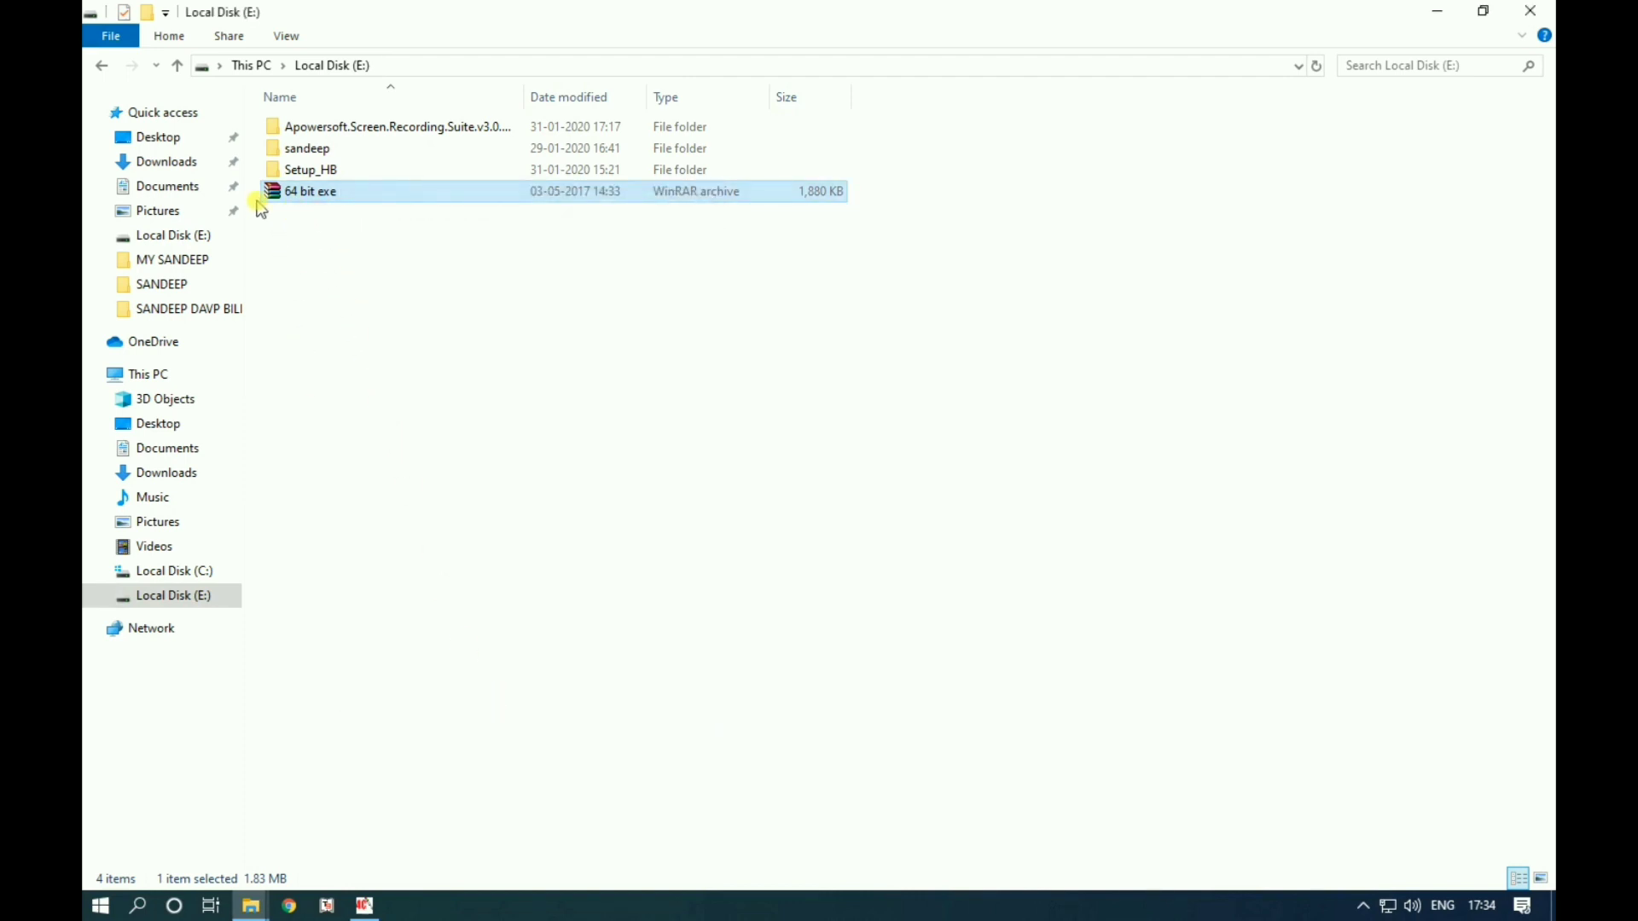
Extract the 64 bit exe archive on Local Disk (E:) into its own folder and open that folder.
{"action": "right_click", "coordinate": [329, 193]}
{"action": "left_click", "coordinate": [428, 299]}
{"action": "double_click", "coordinate": [322, 212]}
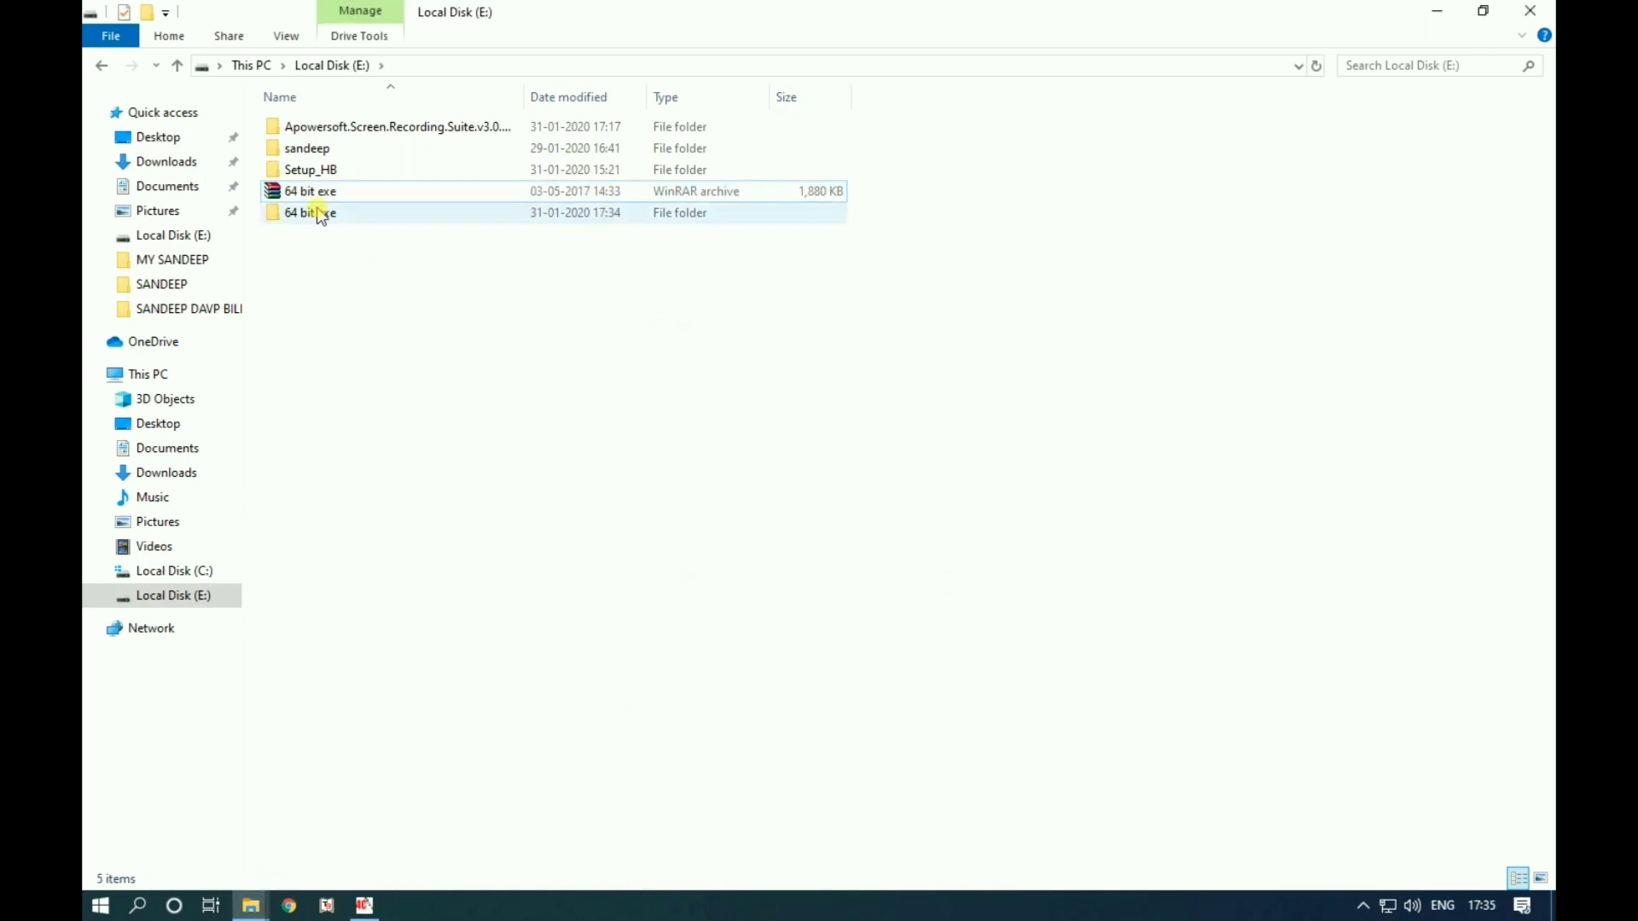
Select the 4CLipika v.10 and HindiUnicode4CRemington files in the inner 64 bit exe folder and minimize the window.
{"action": "double_click", "coordinate": [333, 128]}
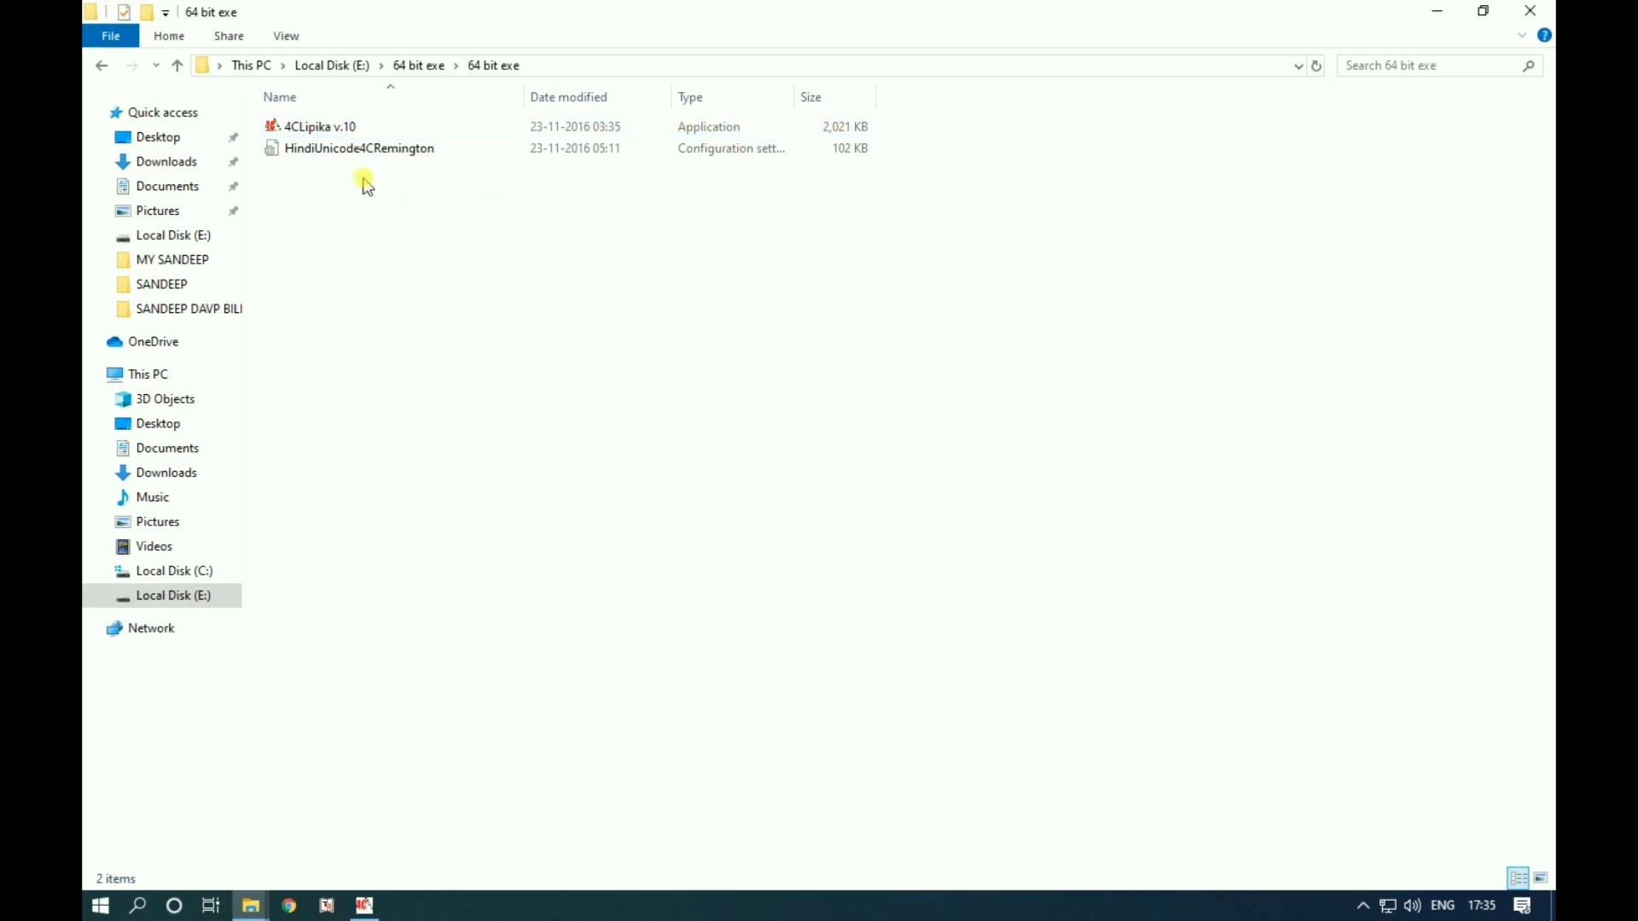
{"action": "key", "text": "ctrl+a"}
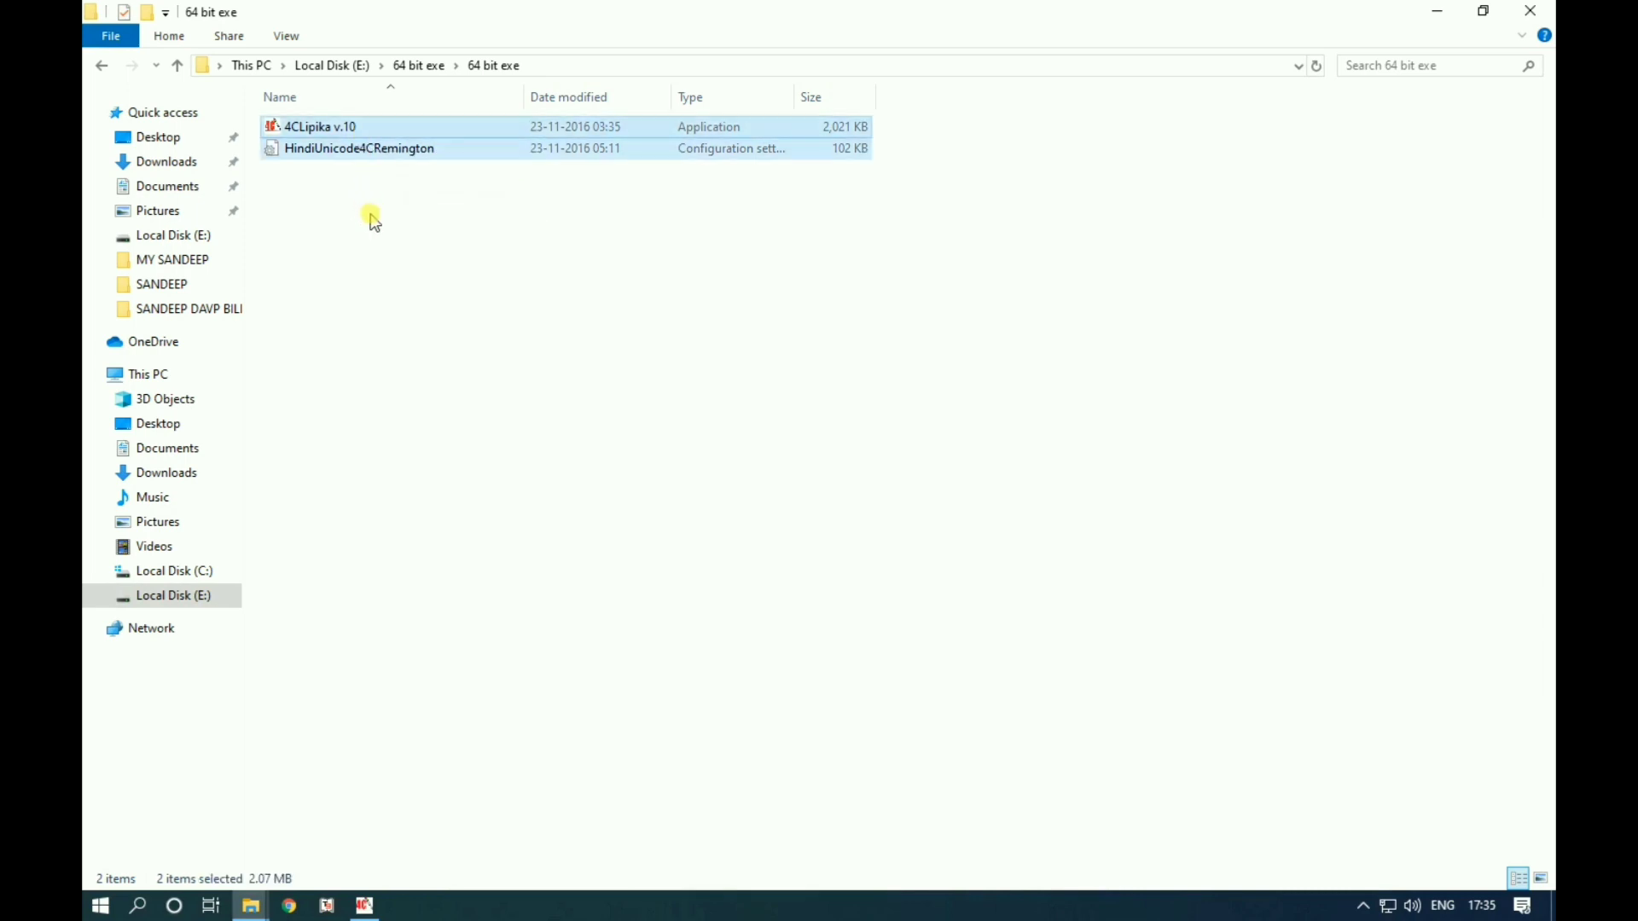
{"action": "left_click", "coordinate": [1438, 12]}
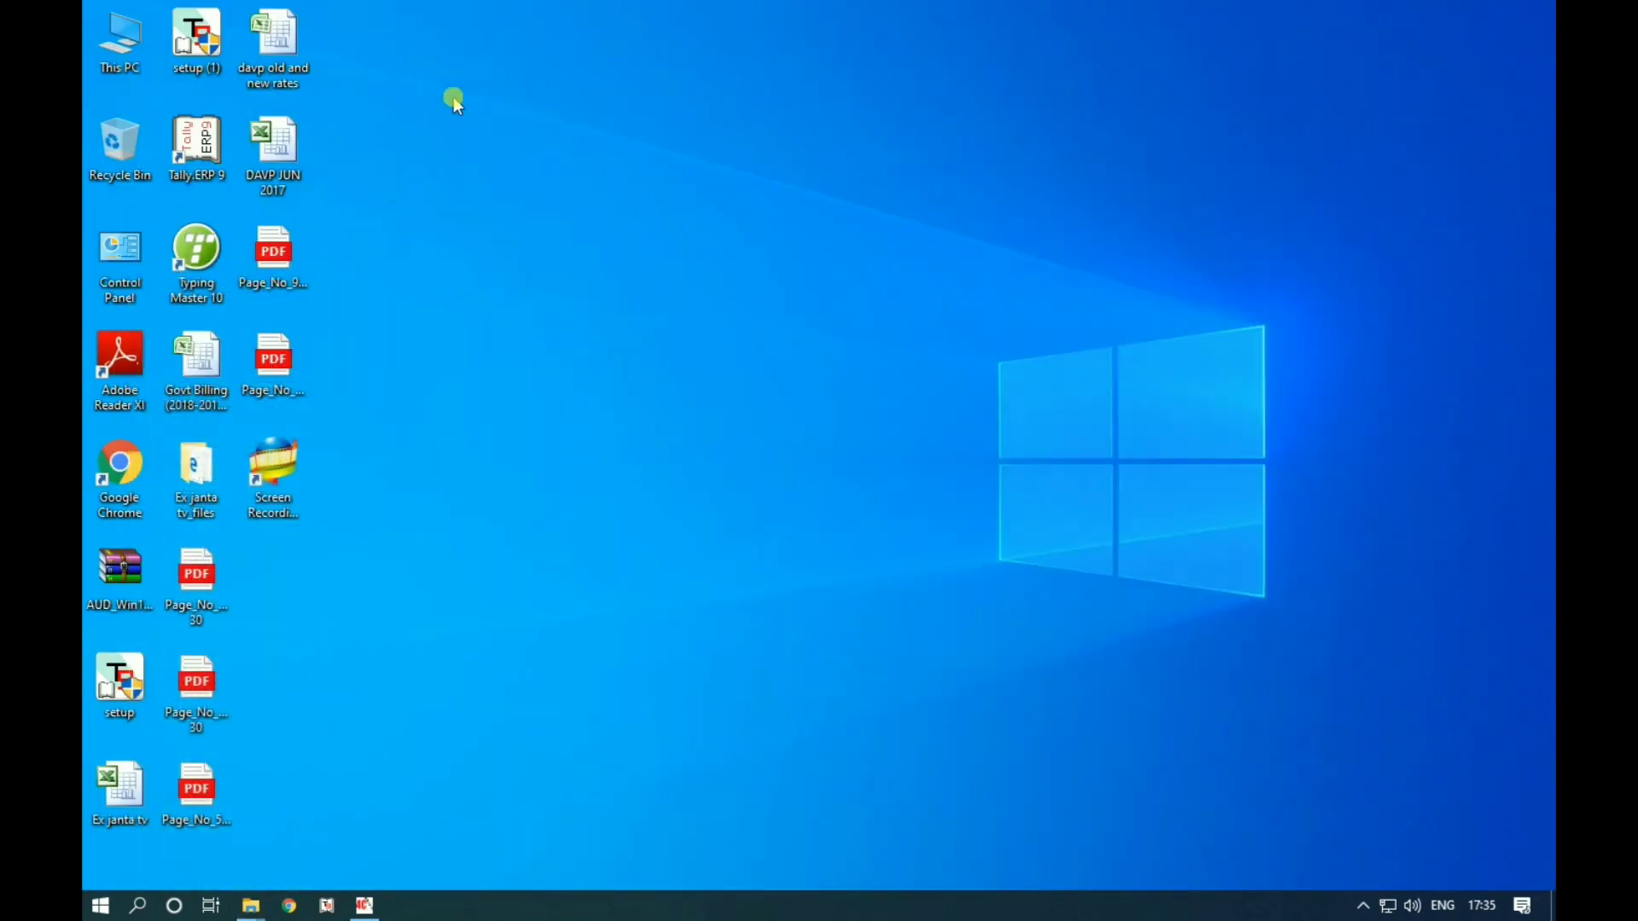
Open the Program Files folder on Local Disk (C:).
{"action": "double_click", "coordinate": [119, 38]}
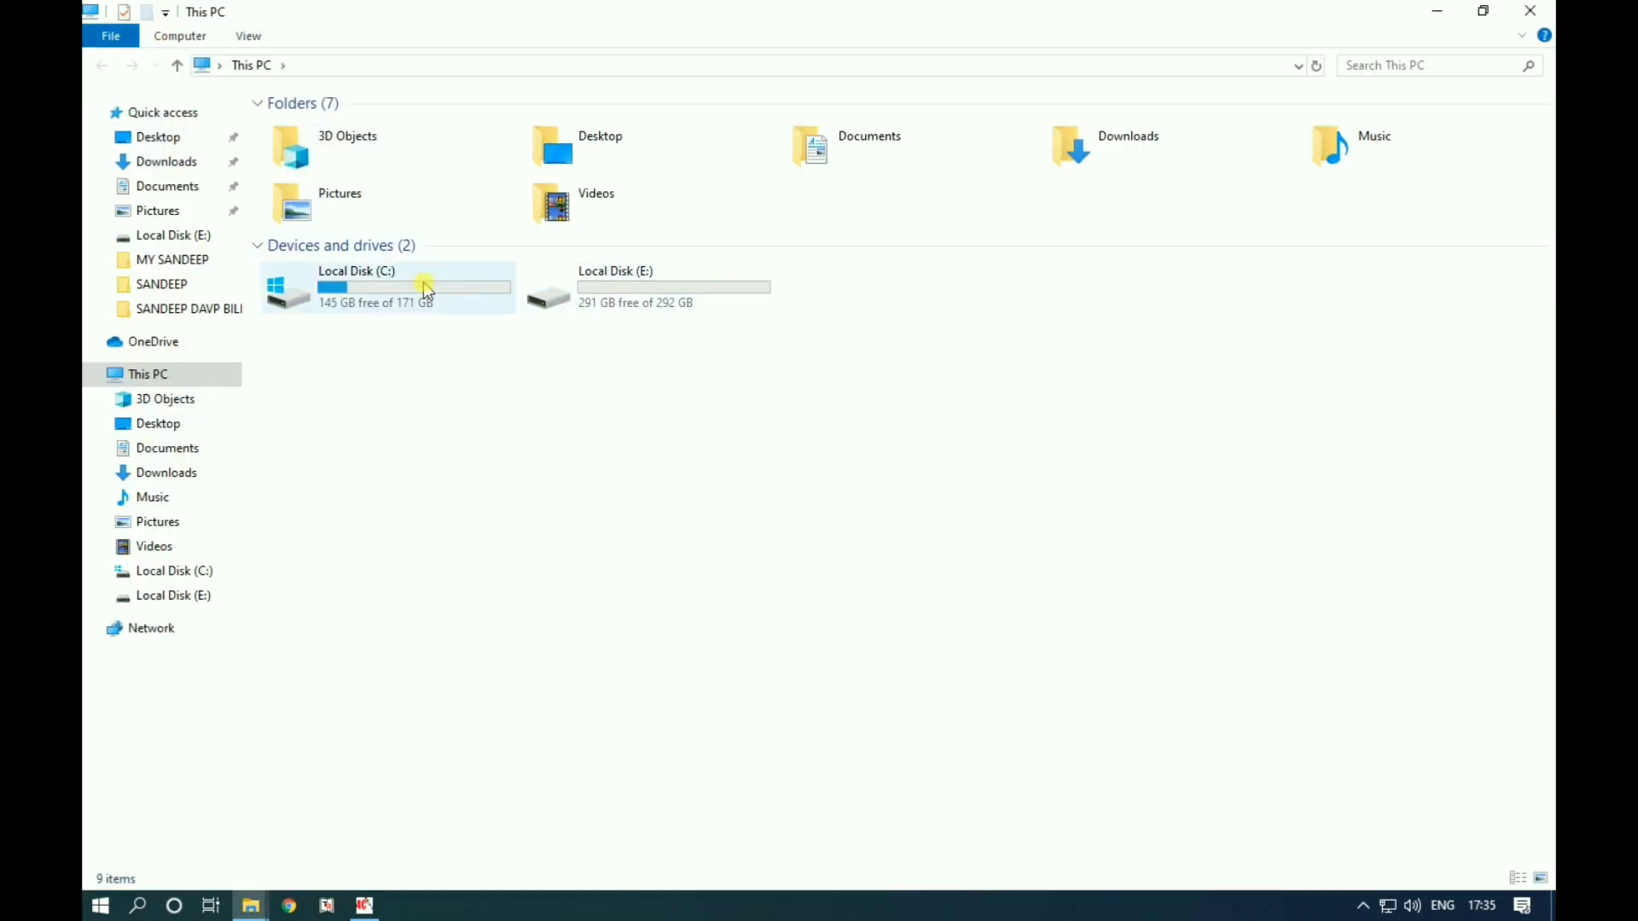
{"action": "double_click", "coordinate": [423, 281]}
{"action": "double_click", "coordinate": [386, 174]}
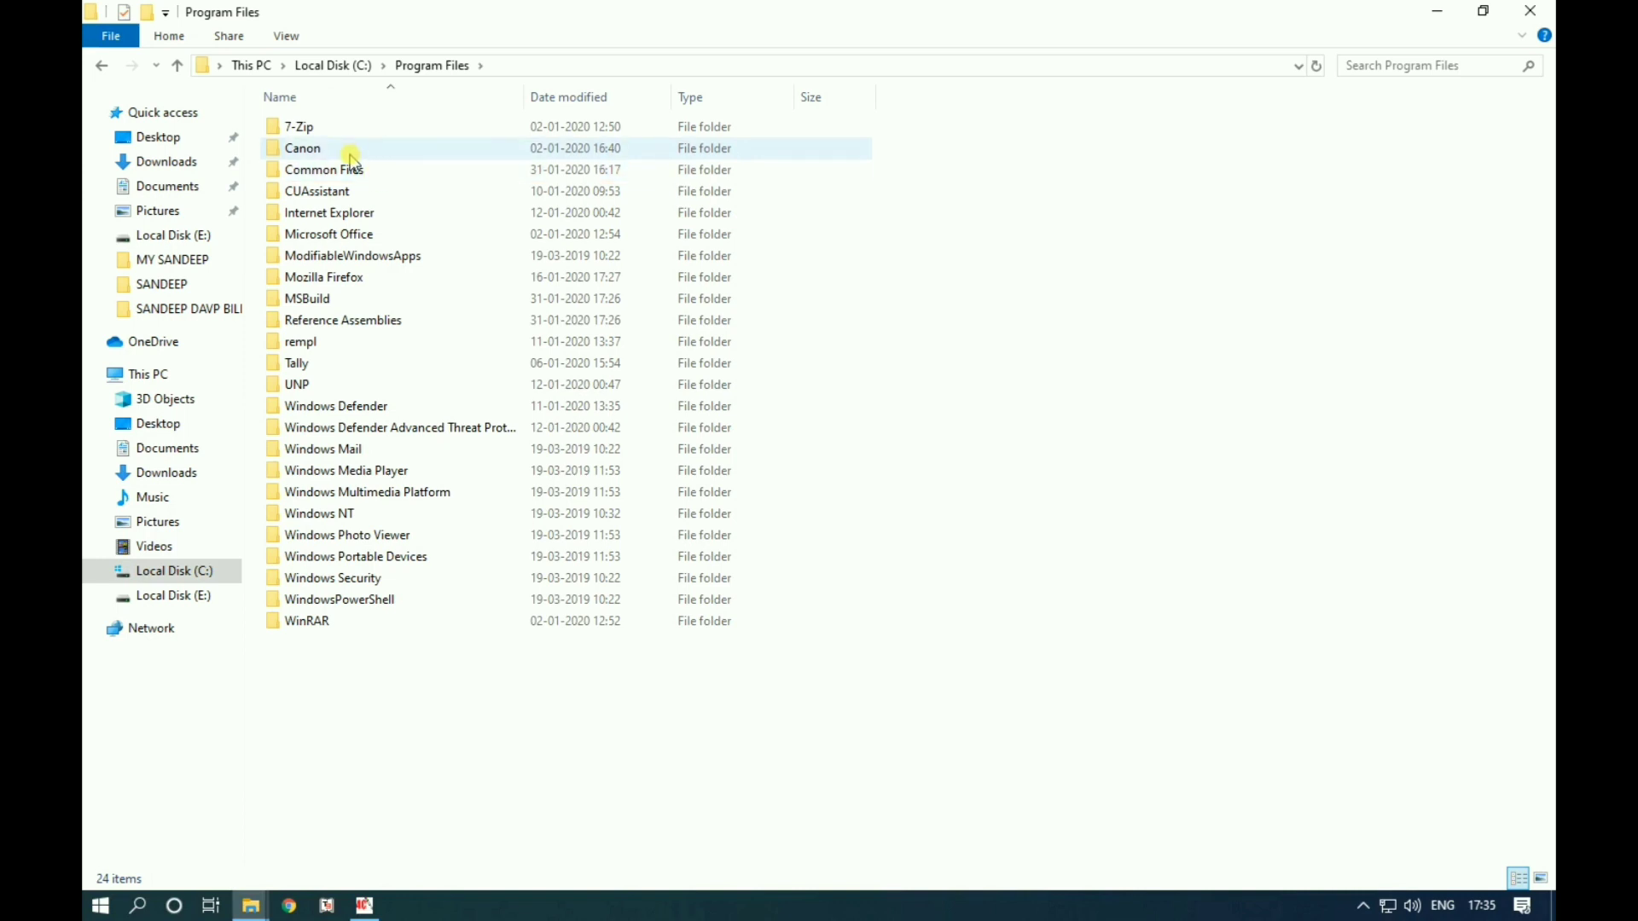
Go back to Local Disk (C:) and open the 4CLipikaUni folder inside Program Files (x86).
{"action": "left_click", "coordinate": [102, 66]}
{"action": "double_click", "coordinate": [382, 195]}
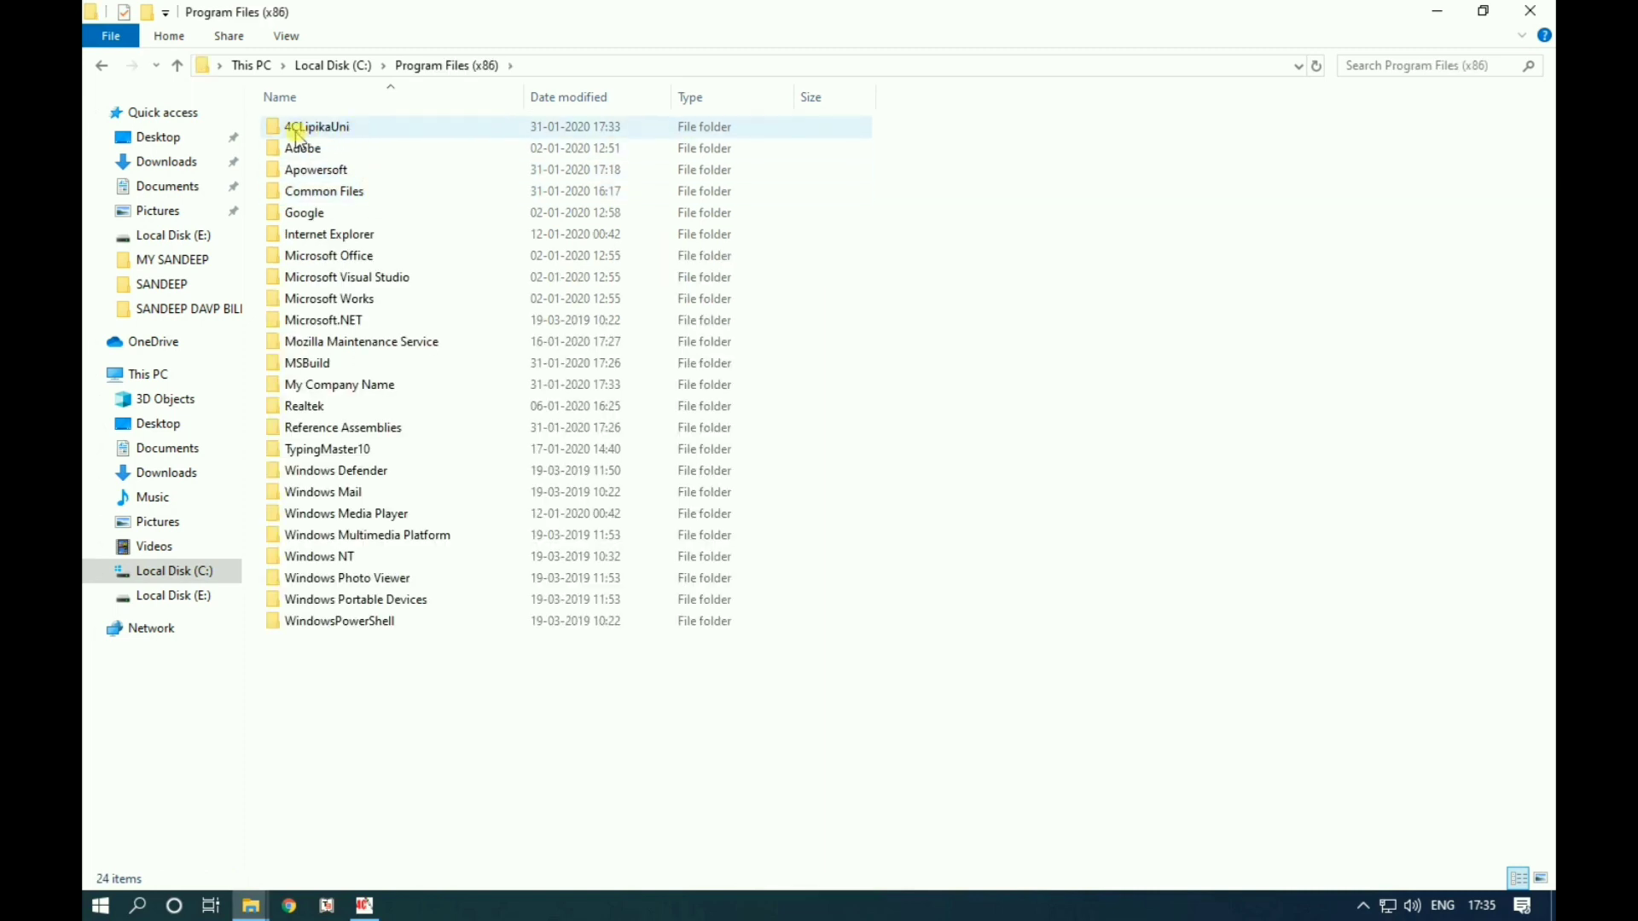
{"action": "double_click", "coordinate": [372, 128]}
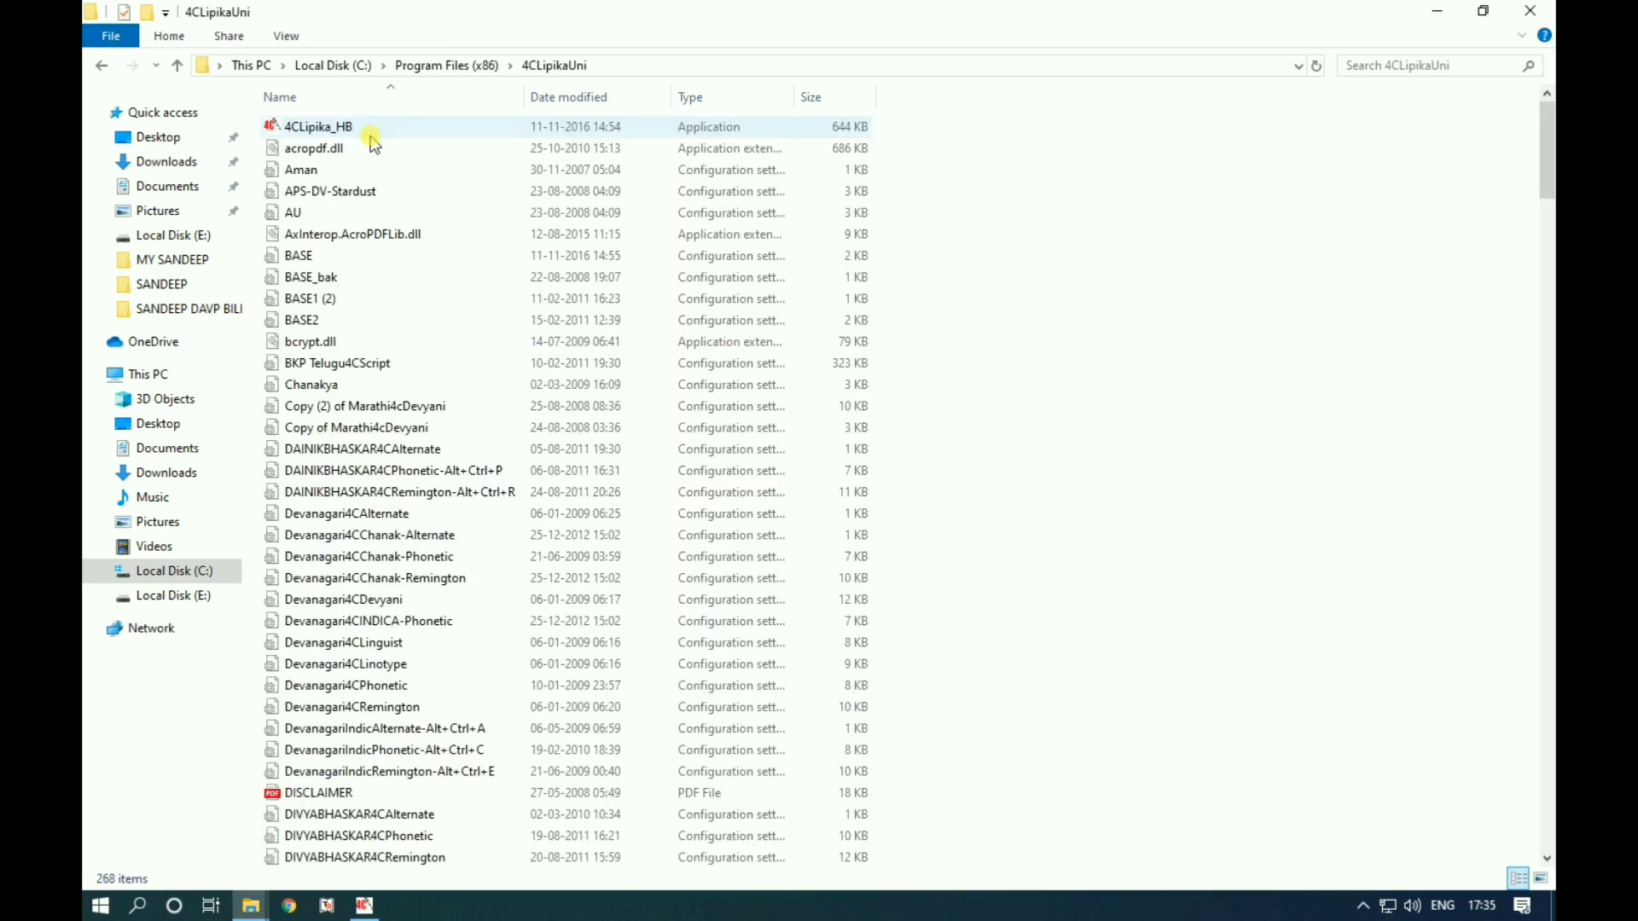
Paste the two copied 64 bit exe files into 4CLipikaUni, replacing the existing HindiUnicode4CRemington.ini and granting administrator permission for all current items.
{"action": "left_click", "coordinate": [369, 175]}
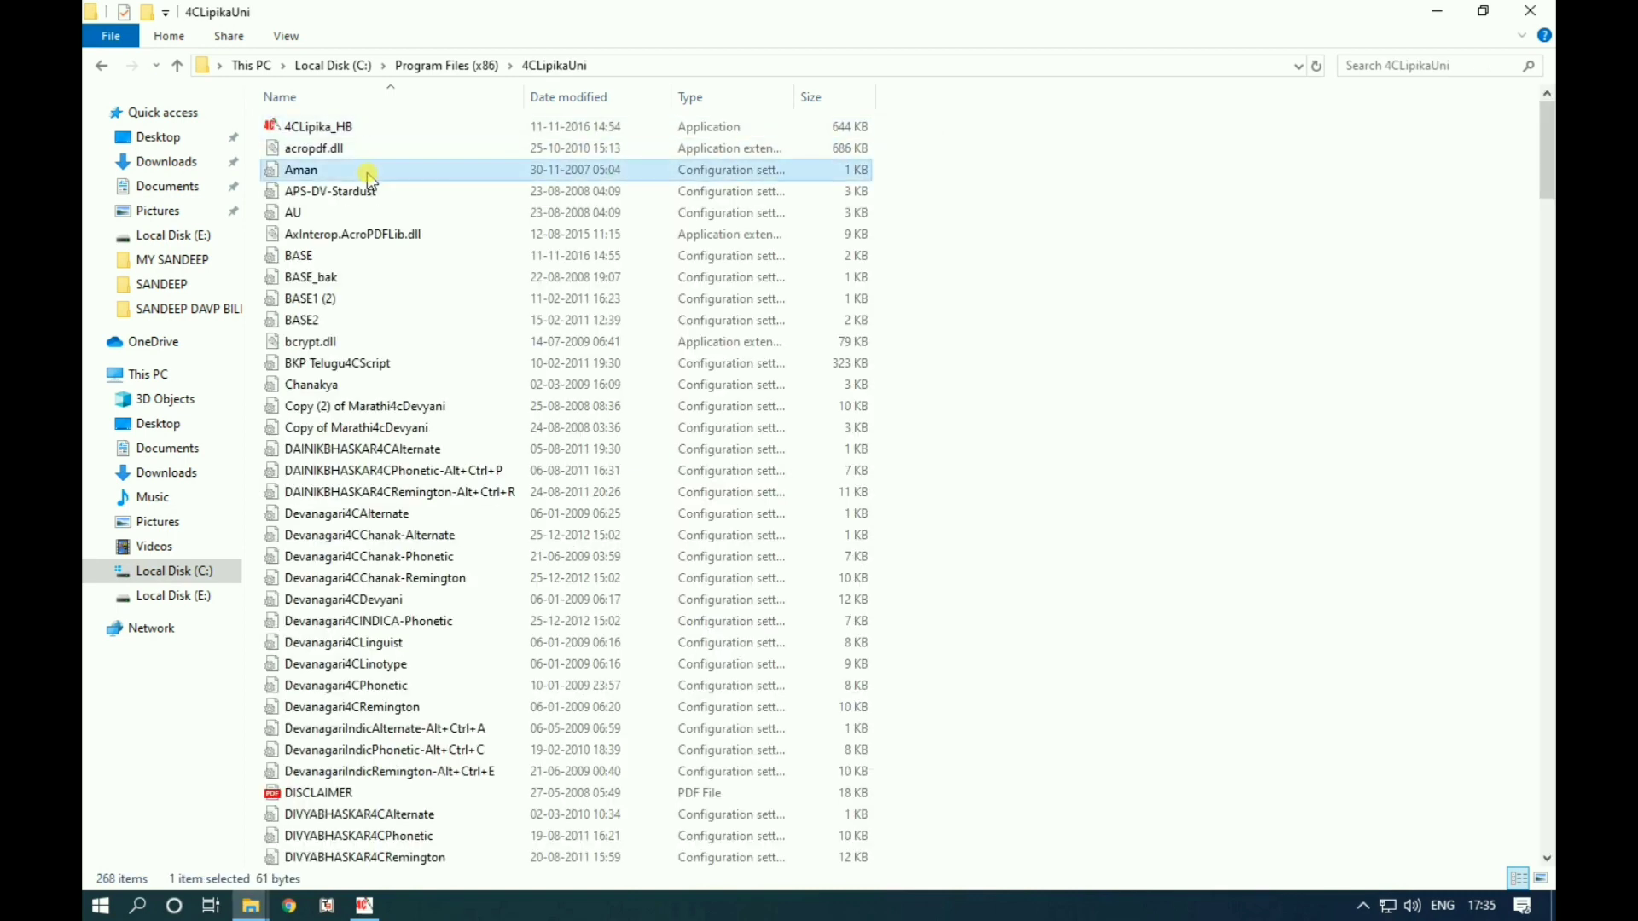
{"action": "key", "text": "ctrl+v"}
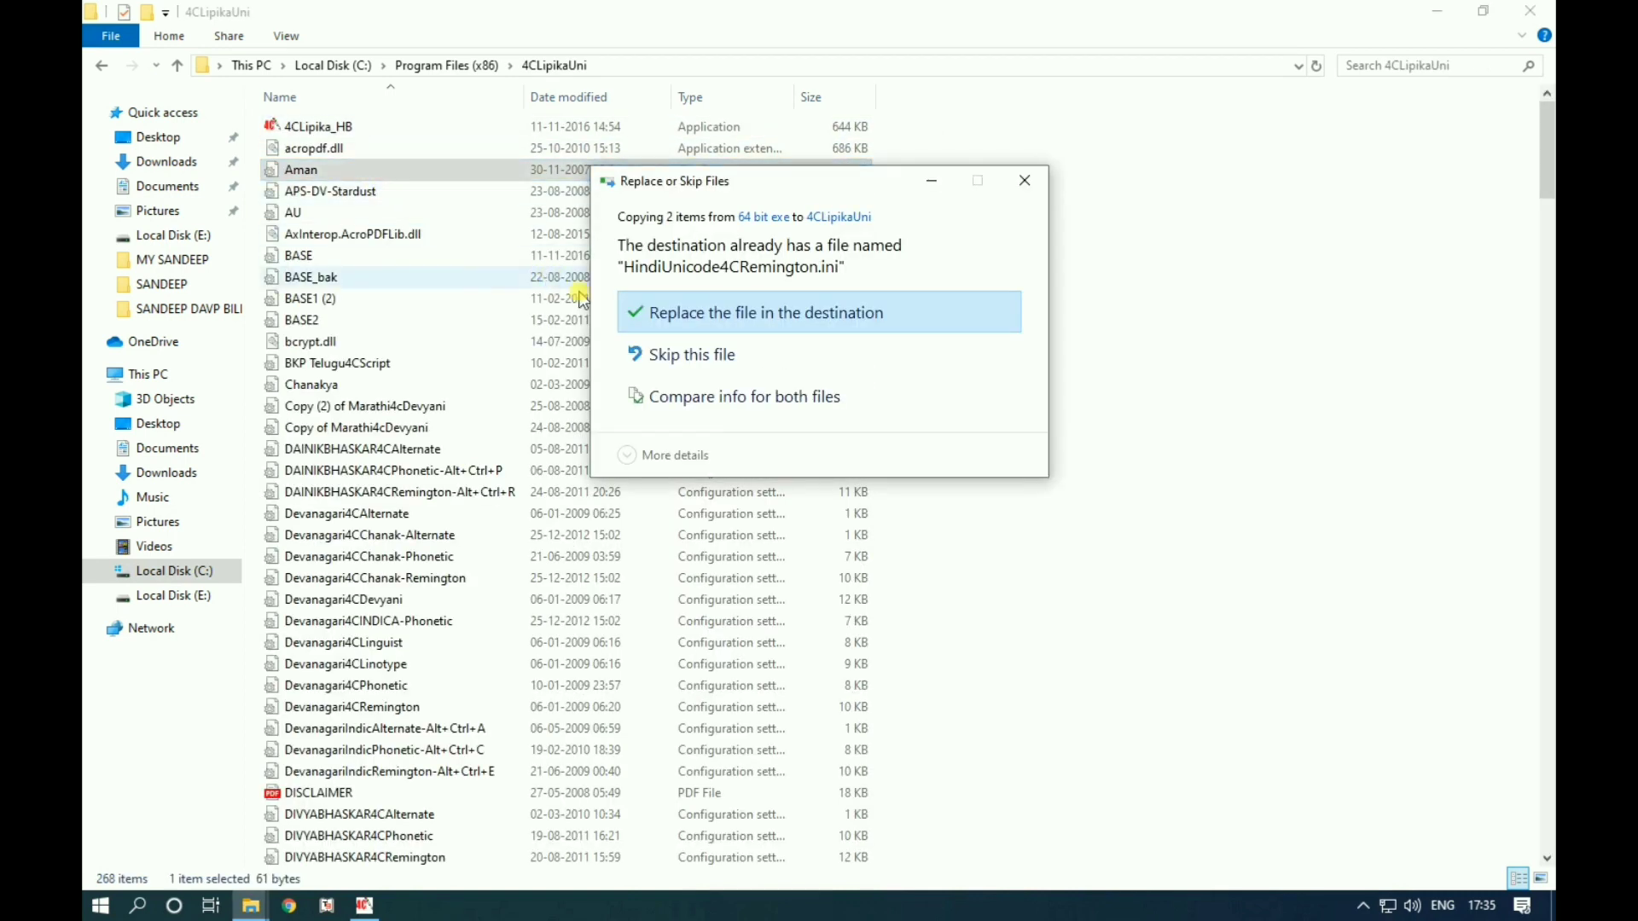
{"action": "left_click", "coordinate": [748, 313]}
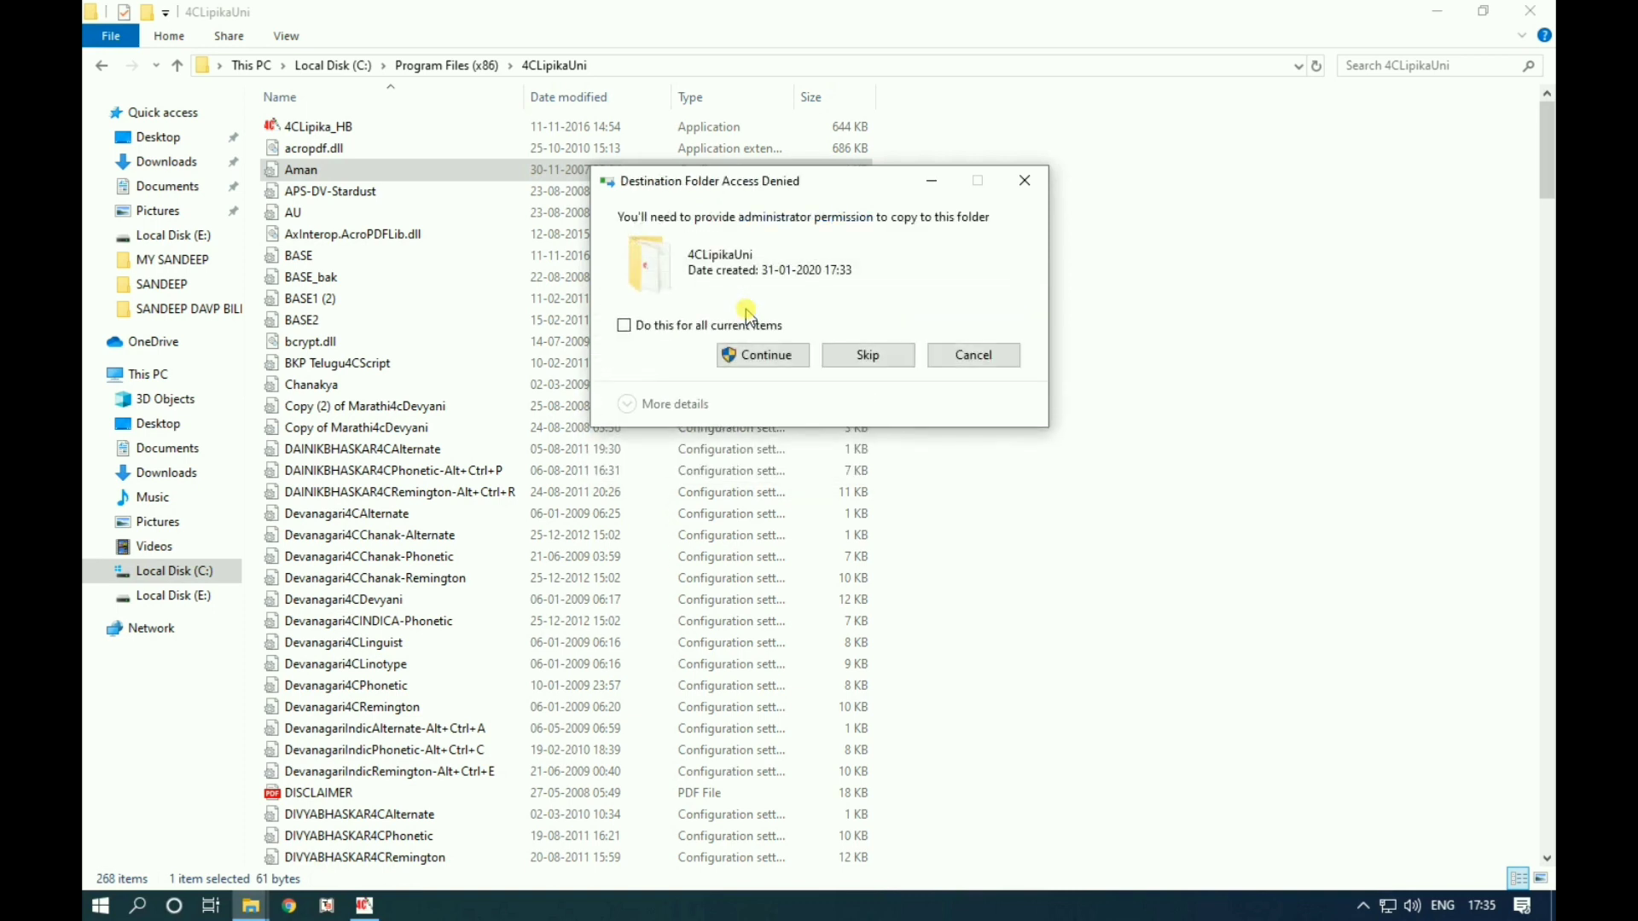
{"action": "left_click", "coordinate": [664, 330]}
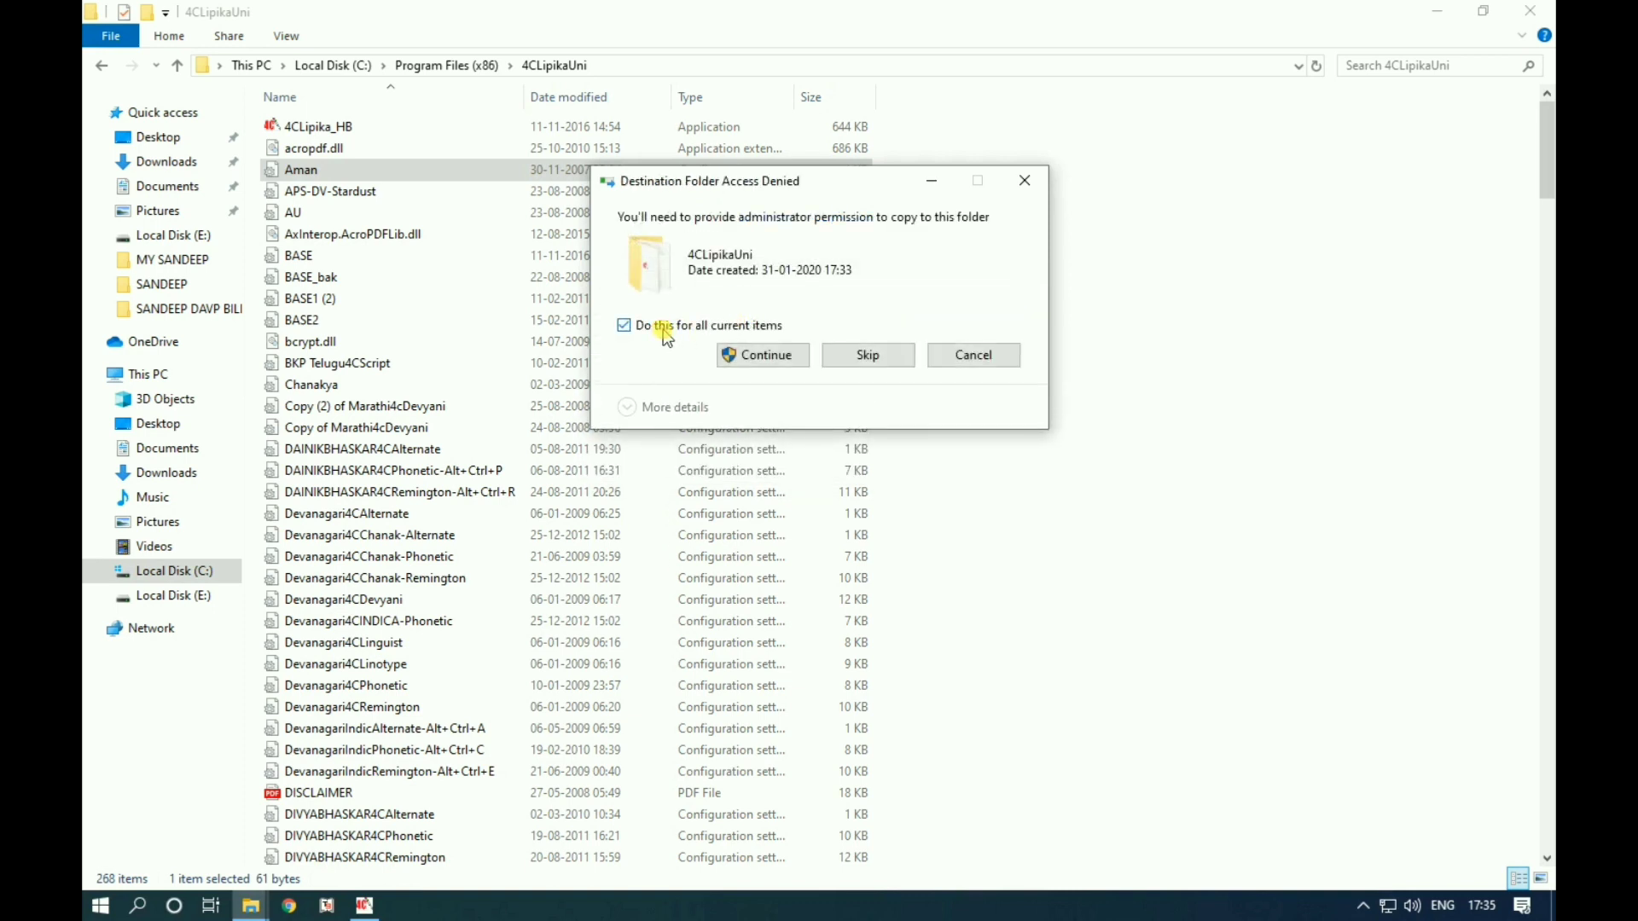
{"action": "left_click", "coordinate": [766, 360]}
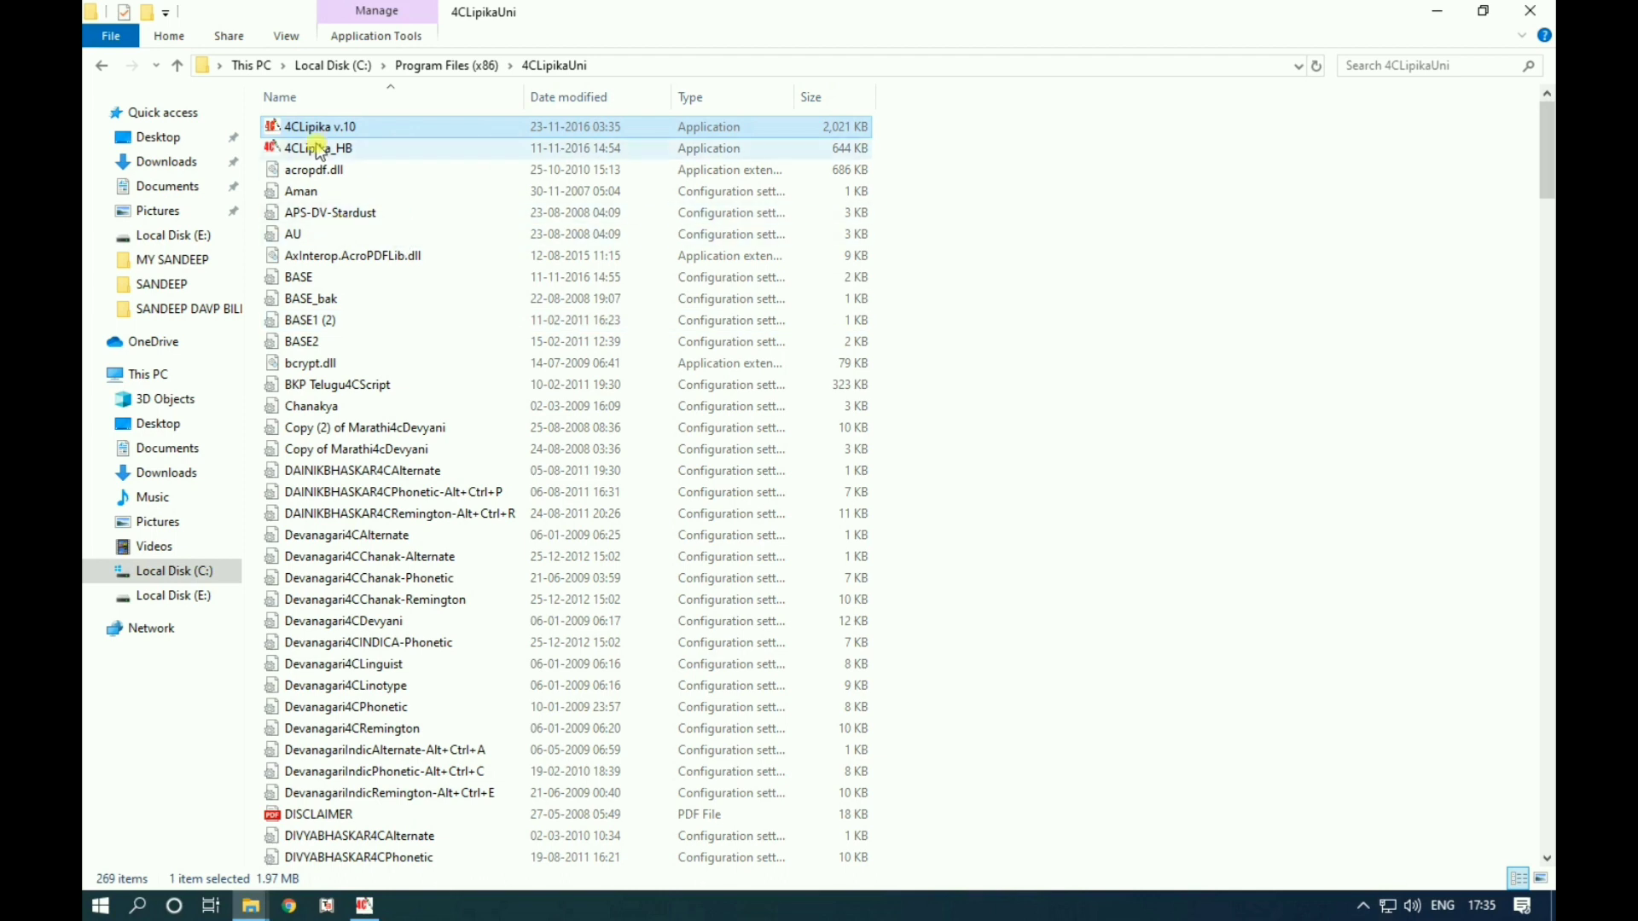
Create a desktop shortcut for the 4CLipika v.10 application and close the folder window.
{"action": "left_click", "coordinate": [377, 148]}
{"action": "left_click", "coordinate": [369, 130]}
{"action": "right_click", "coordinate": [383, 136]}
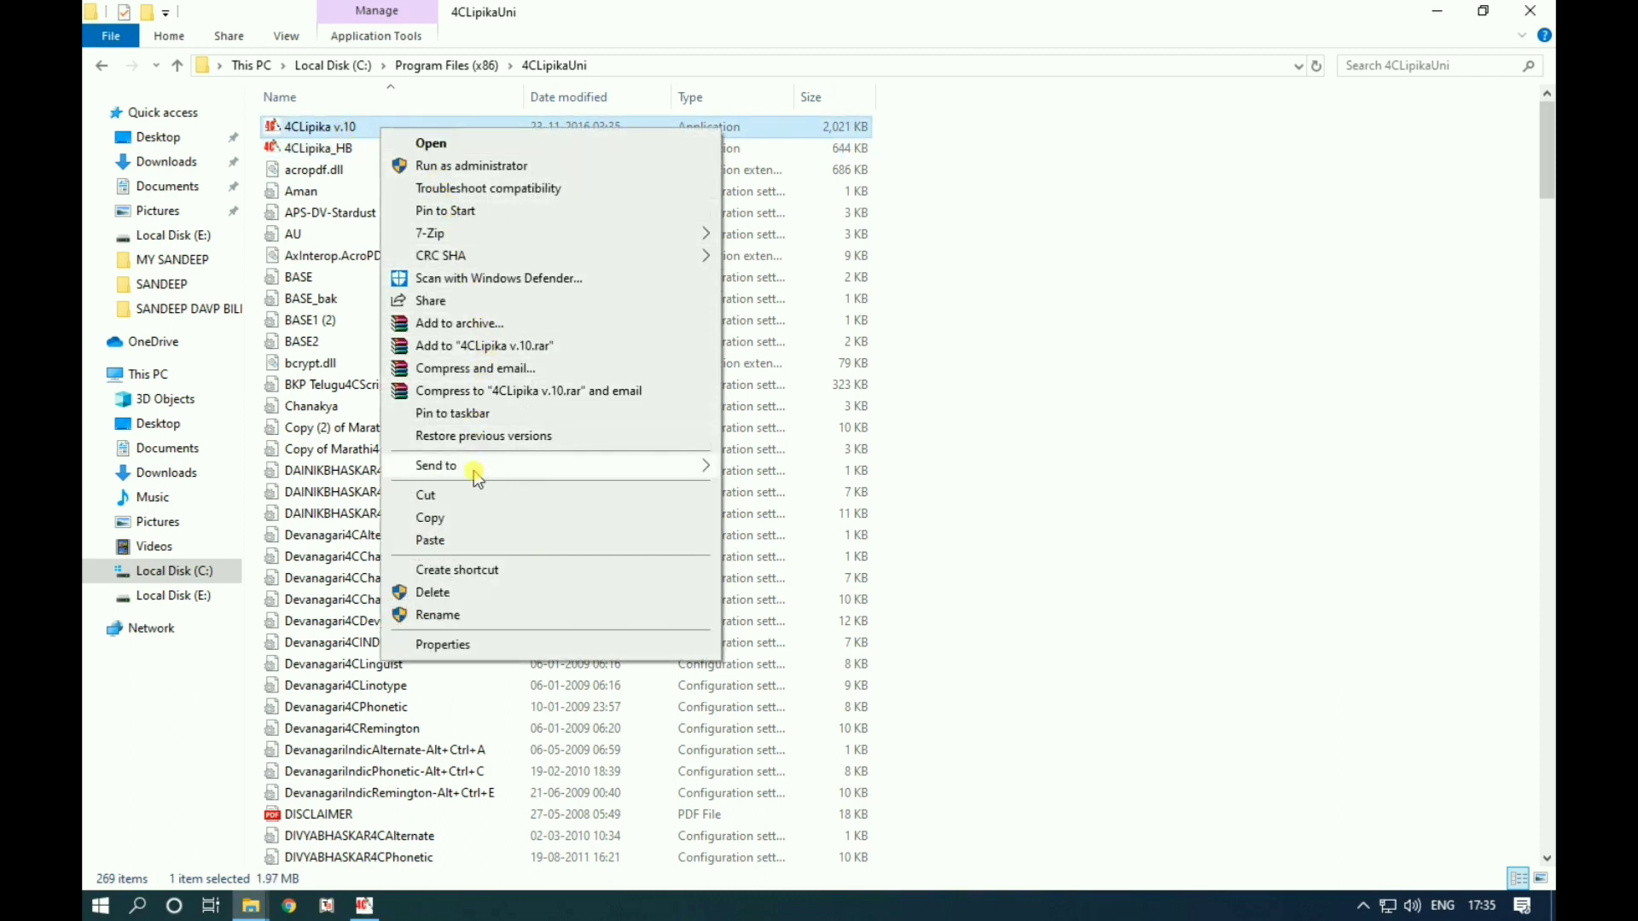
{"action": "mouse_move", "coordinate": [671, 465]}
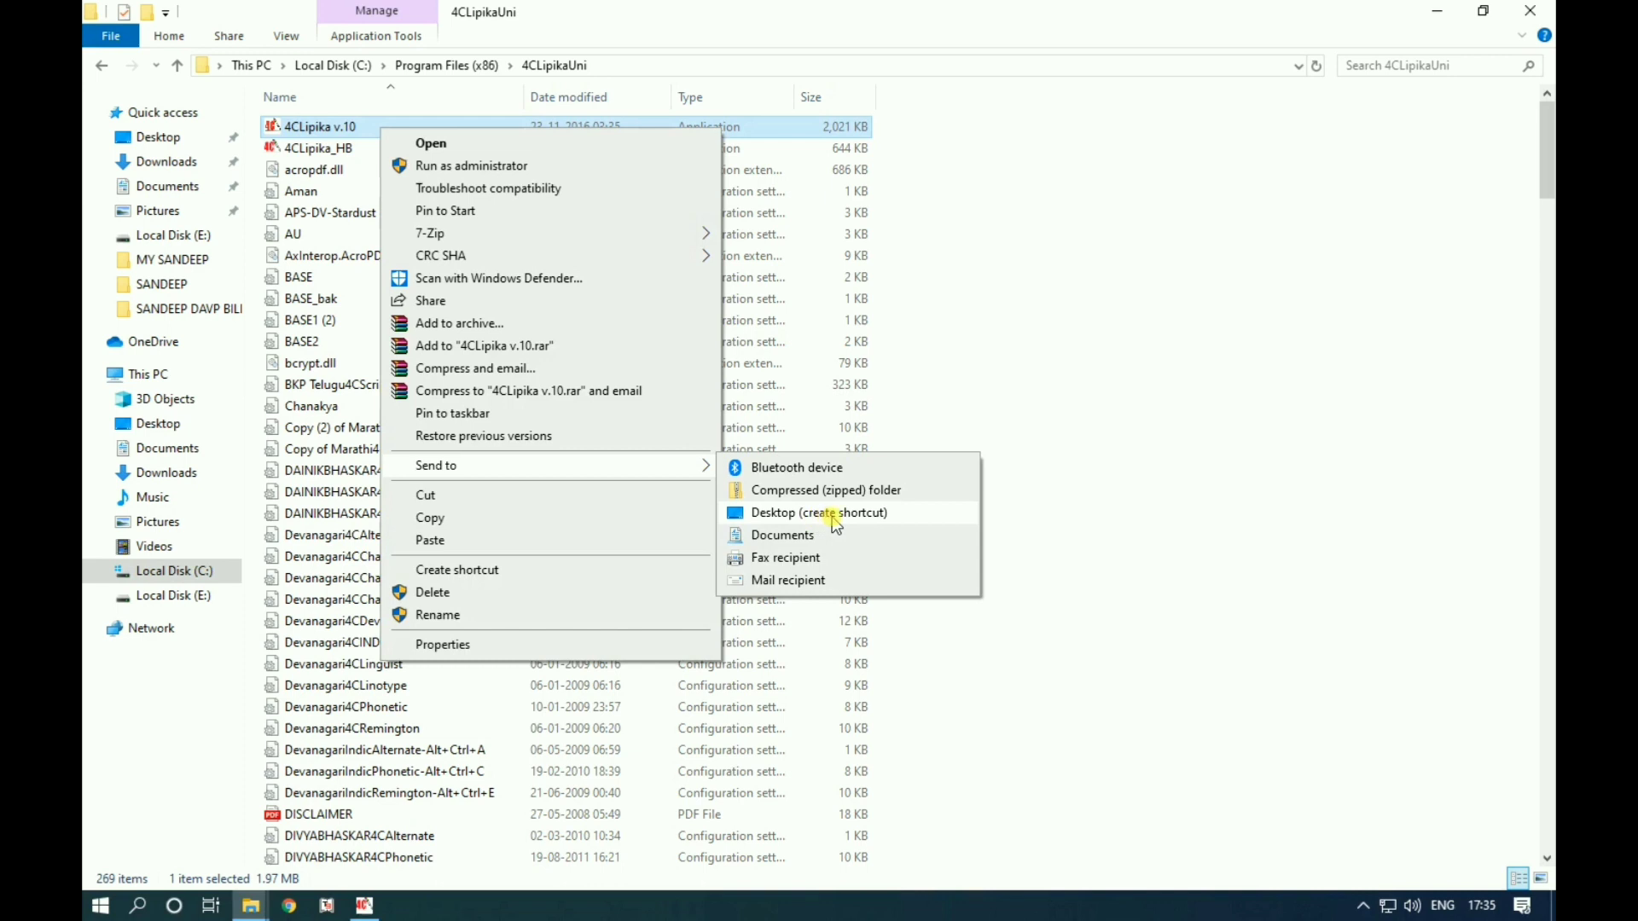
{"action": "left_click", "coordinate": [814, 513]}
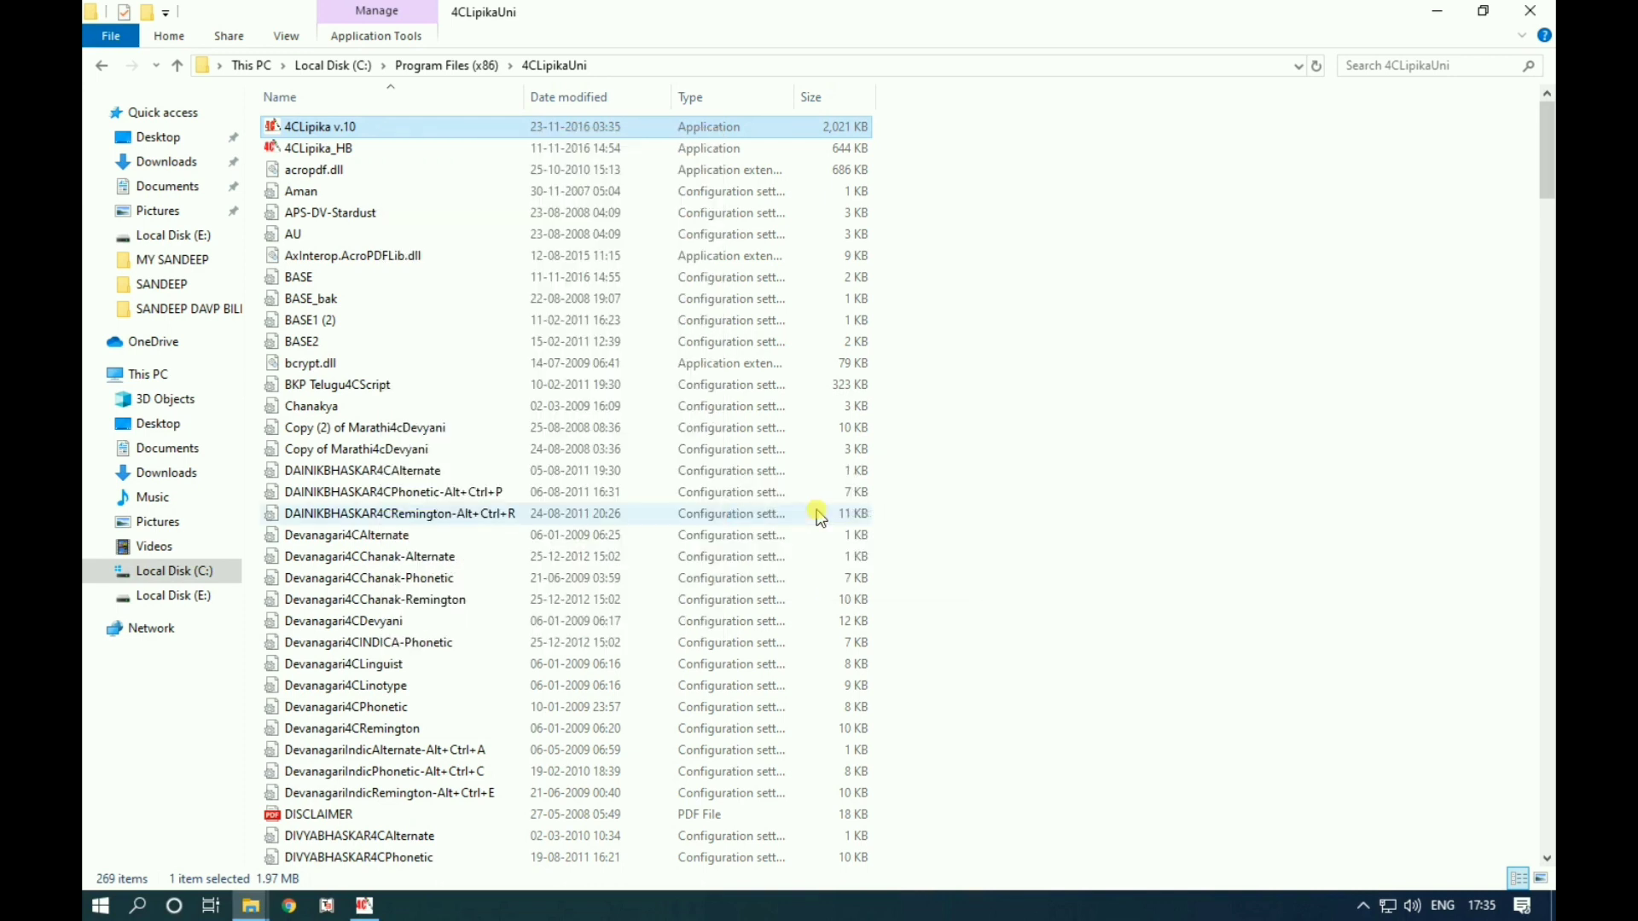
{"action": "left_click", "coordinate": [1533, 12]}
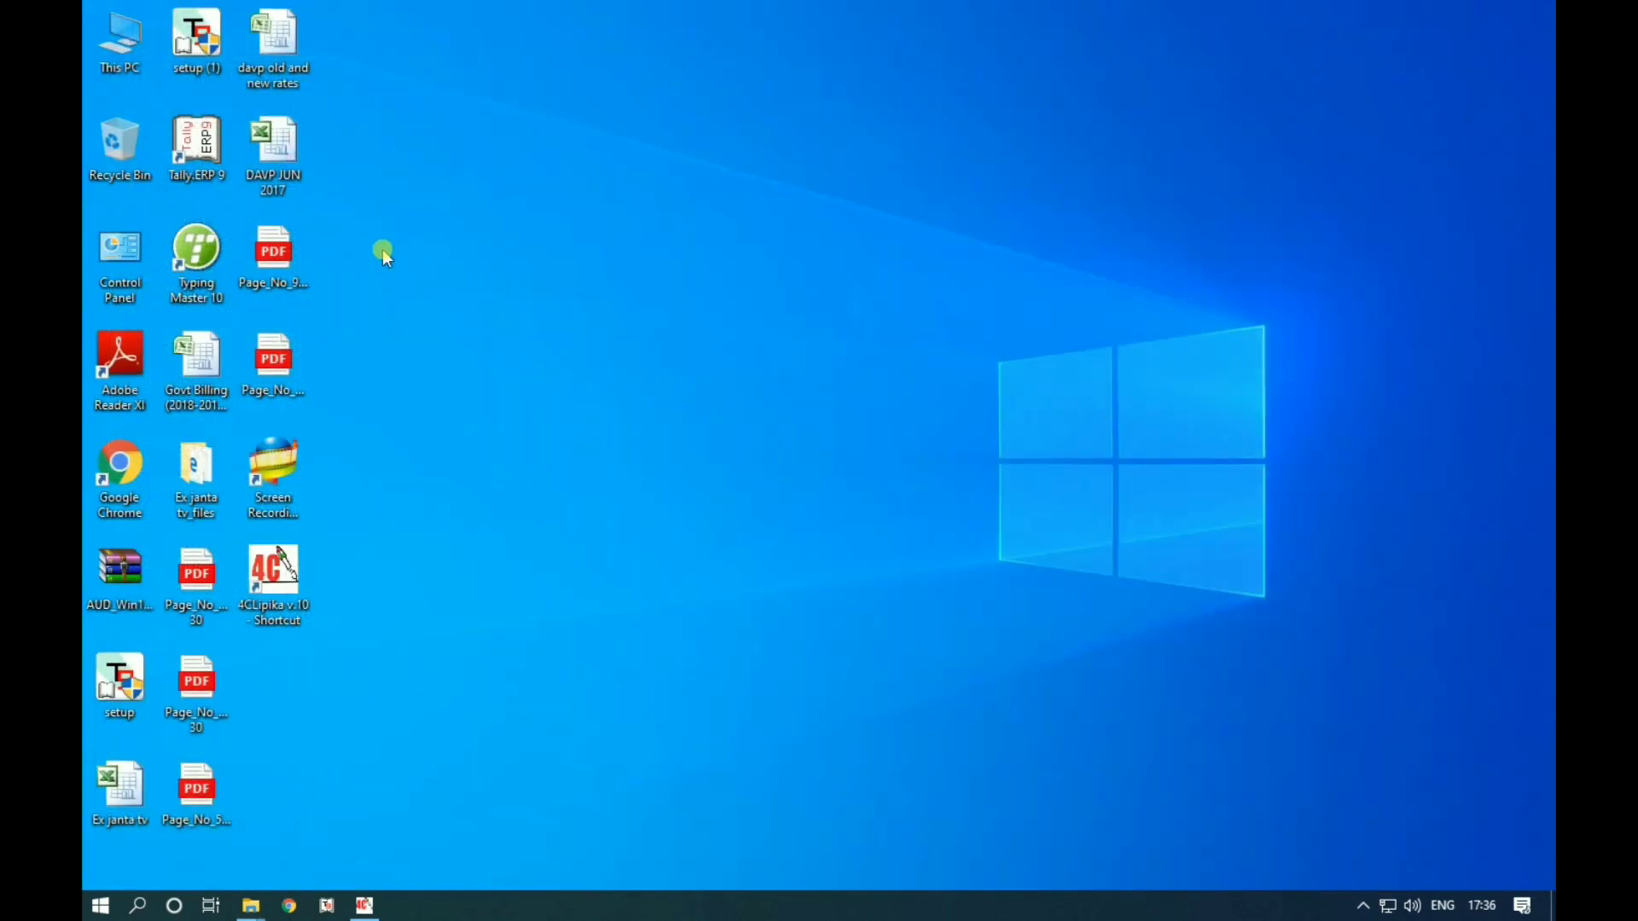
Launch 4CLipika v.10 from its desktop shortcut and try to log in with a password.
{"action": "double_click", "coordinate": [288, 628]}
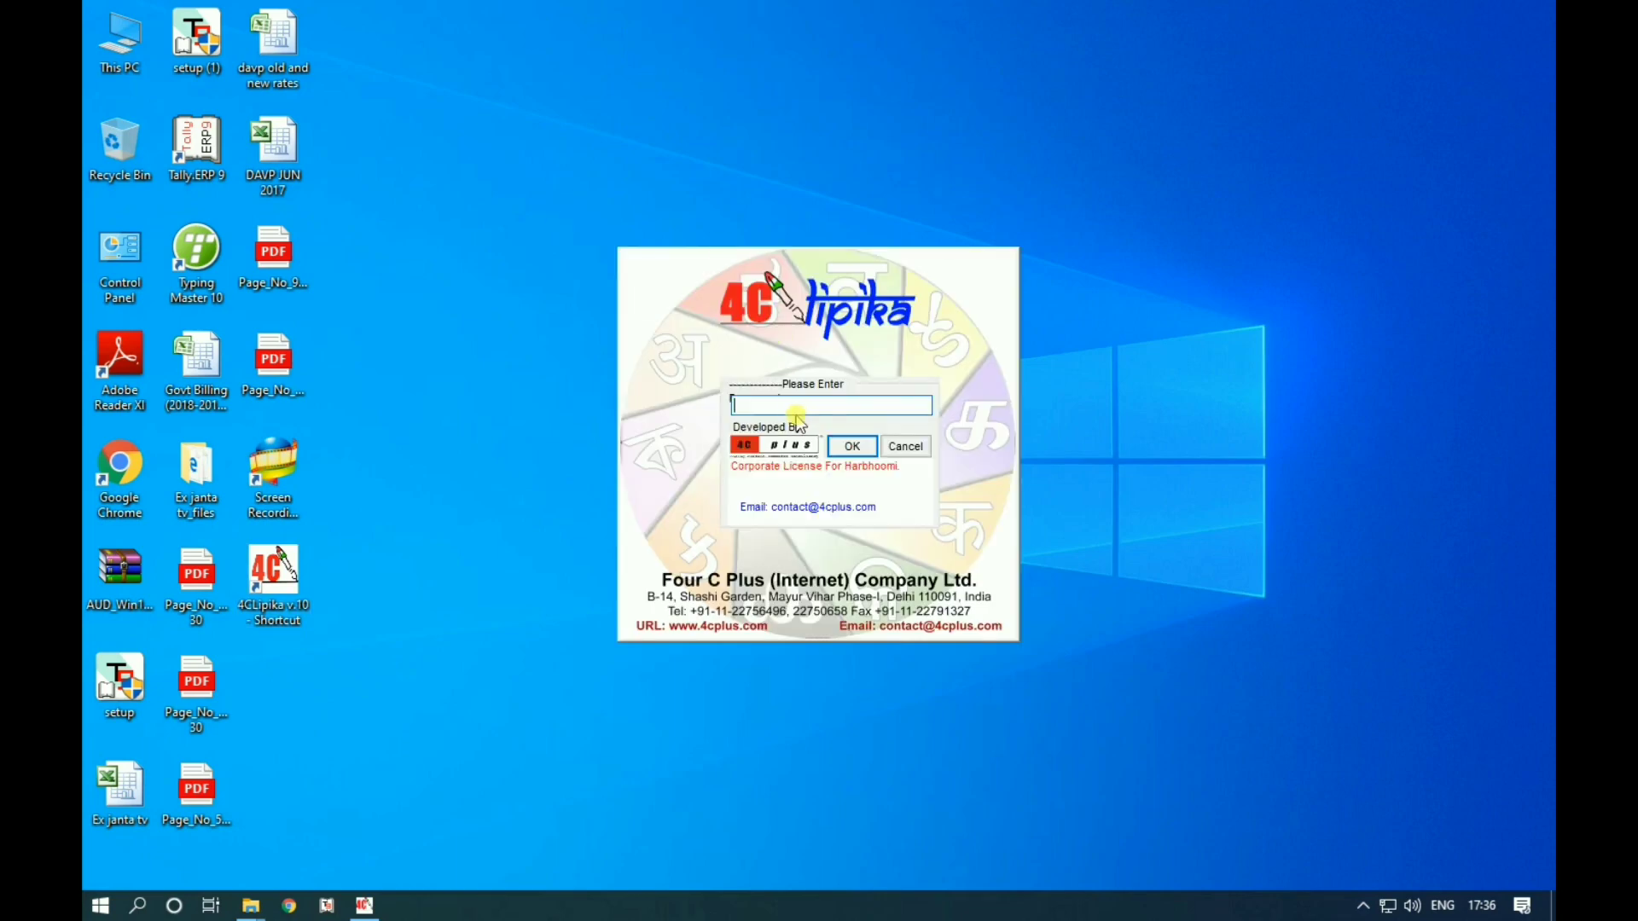
{"action": "left_click", "coordinate": [791, 409]}
{"action": "left_click", "coordinate": [852, 445]}
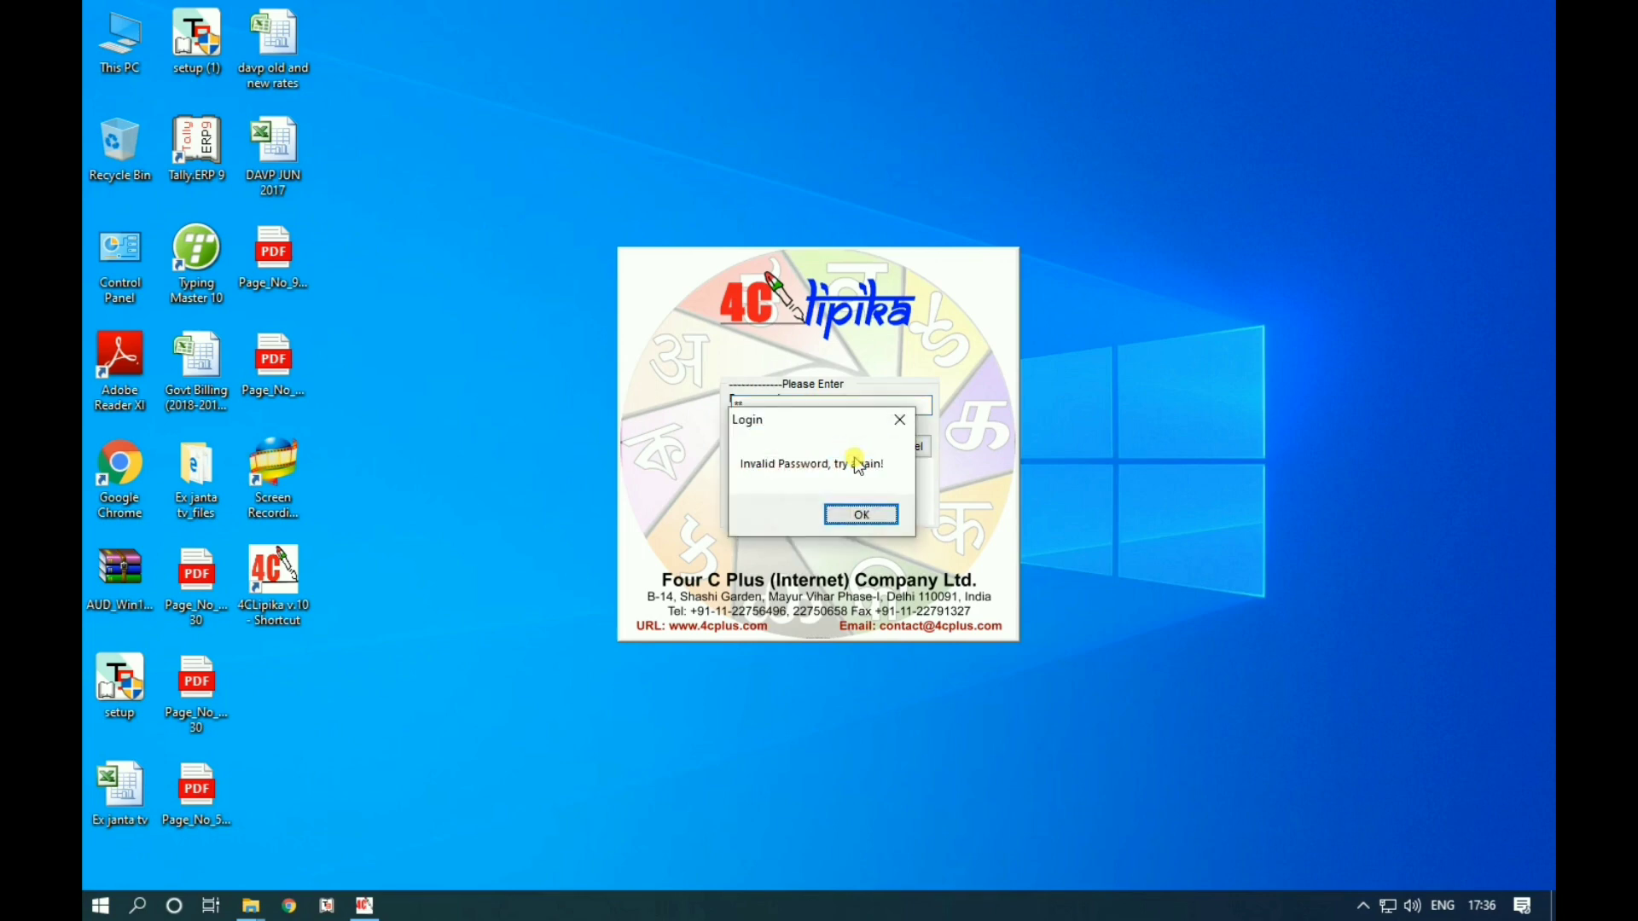
{"action": "left_click", "coordinate": [859, 514]}
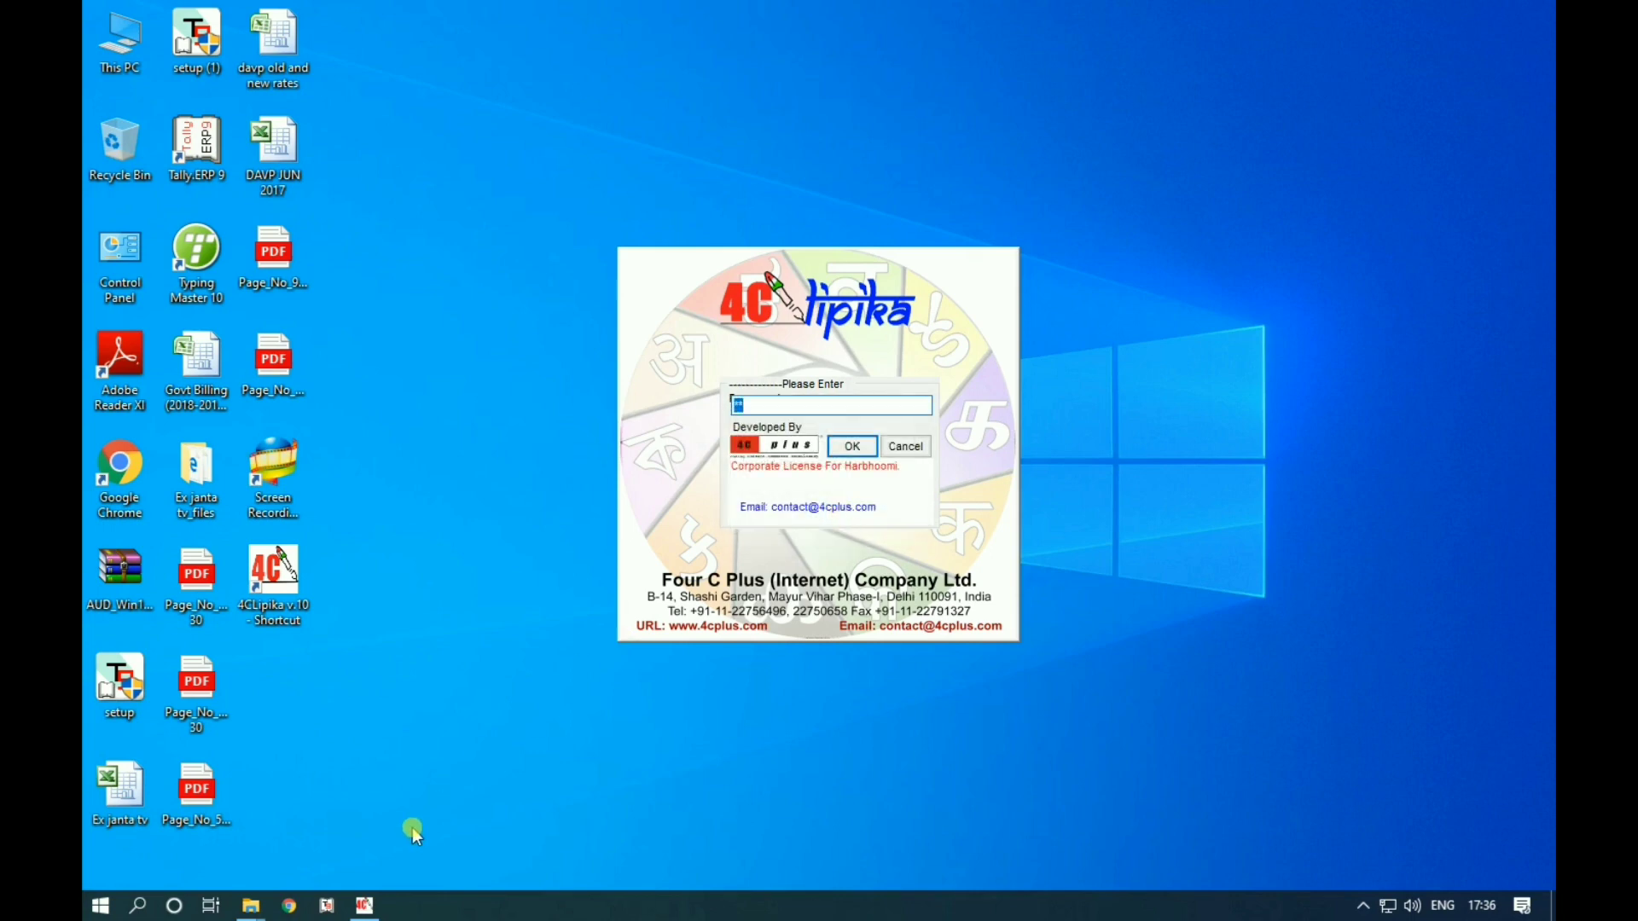
Close the 4CLipika window that is already running and log in to the new one with the password.
{"action": "left_click", "coordinate": [364, 905]}
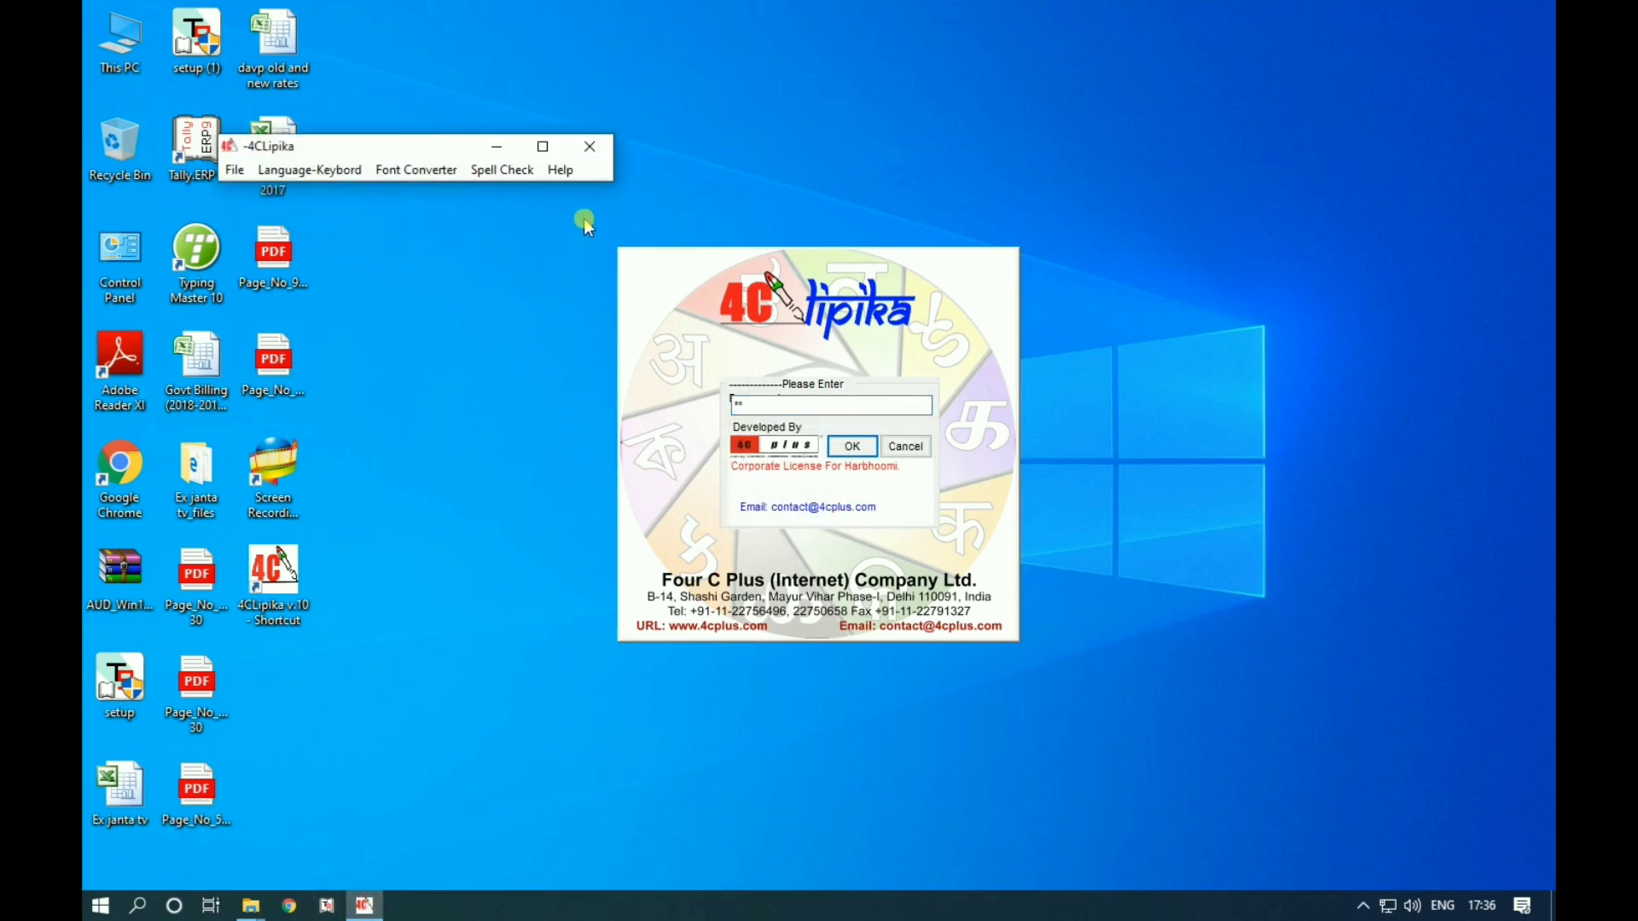
{"action": "left_click", "coordinate": [590, 146]}
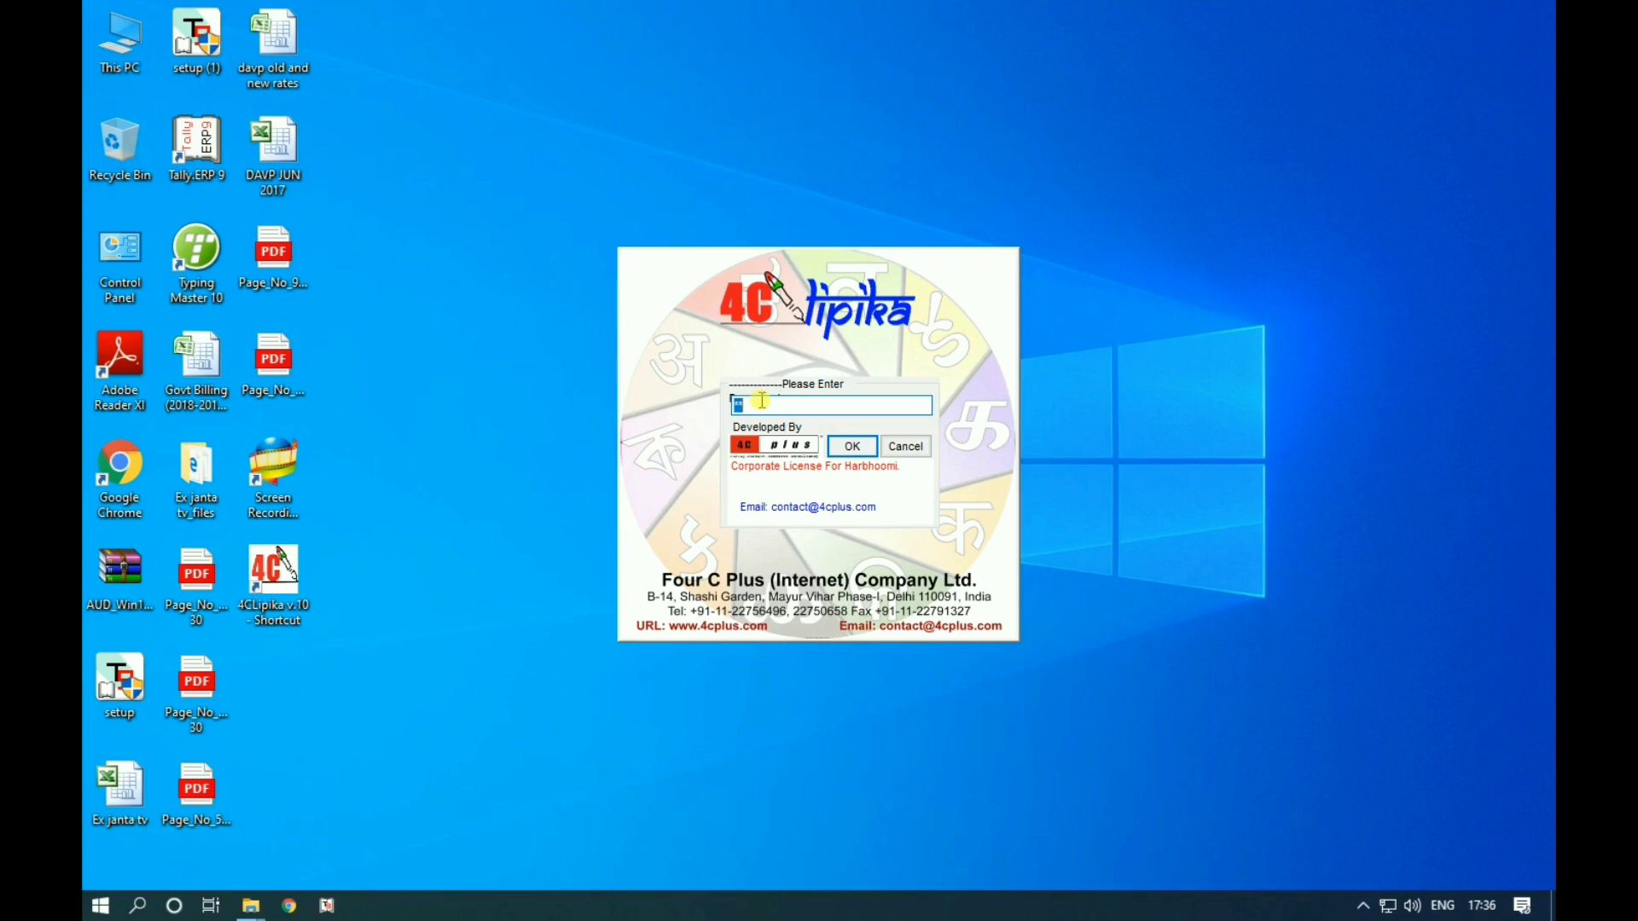
{"action": "left_click", "coordinate": [762, 400]}
{"action": "key", "text": "Return"}
Choose a HindiUnicode keyboard layout in 4CLipika and minimize its window.
{"action": "left_click", "coordinate": [382, 227]}
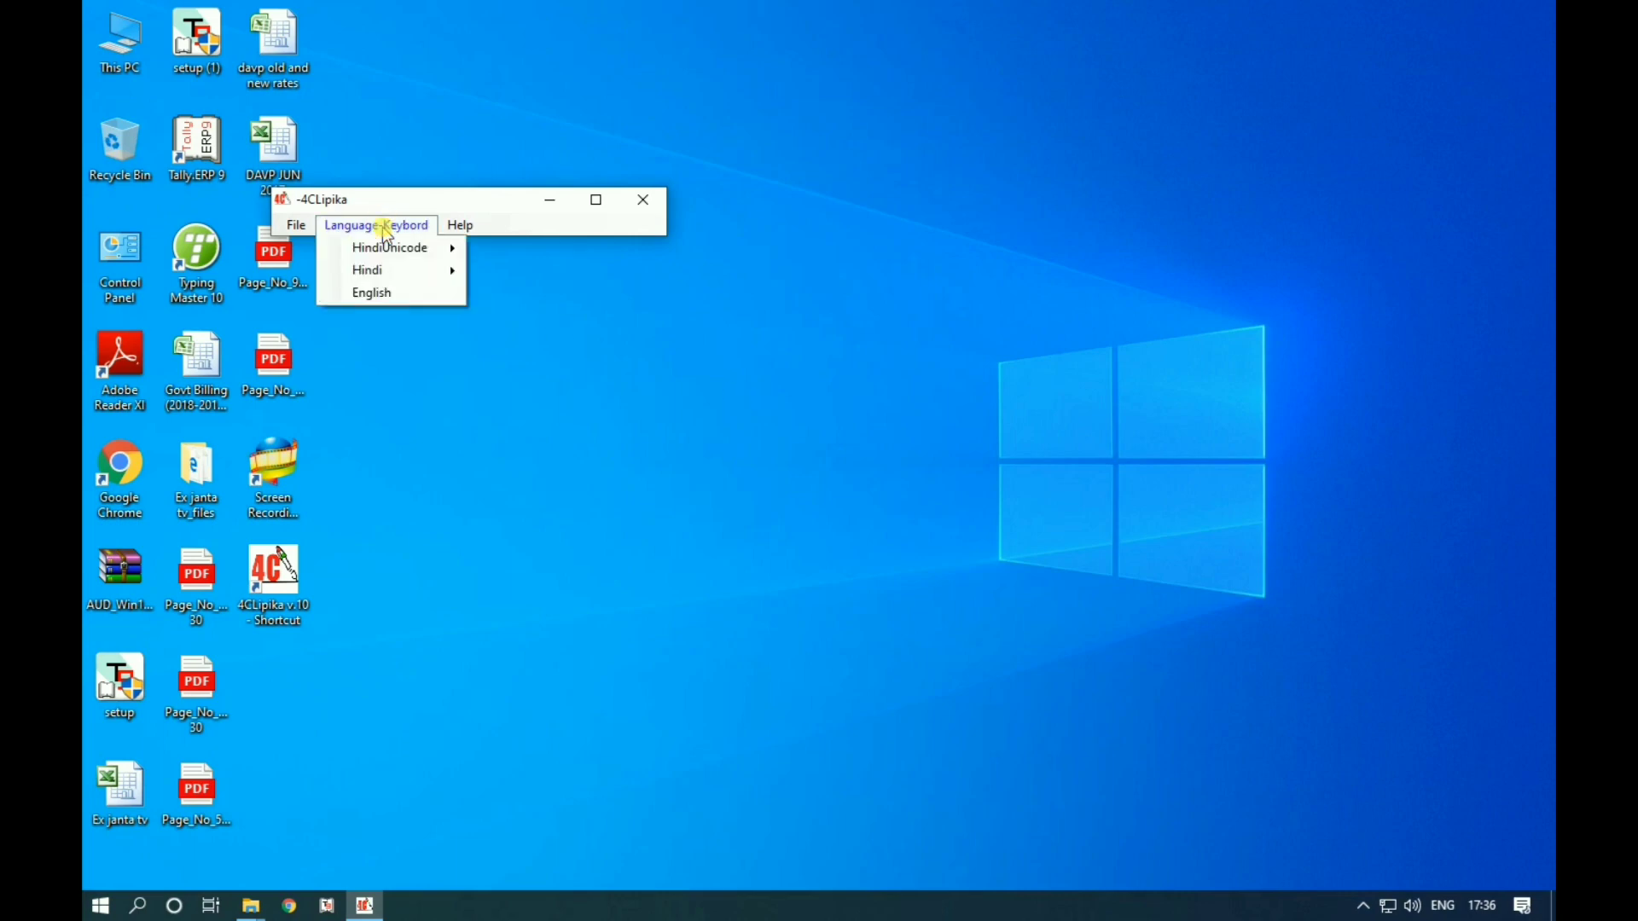
{"action": "mouse_move", "coordinate": [402, 247]}
{"action": "left_click", "coordinate": [526, 318]}
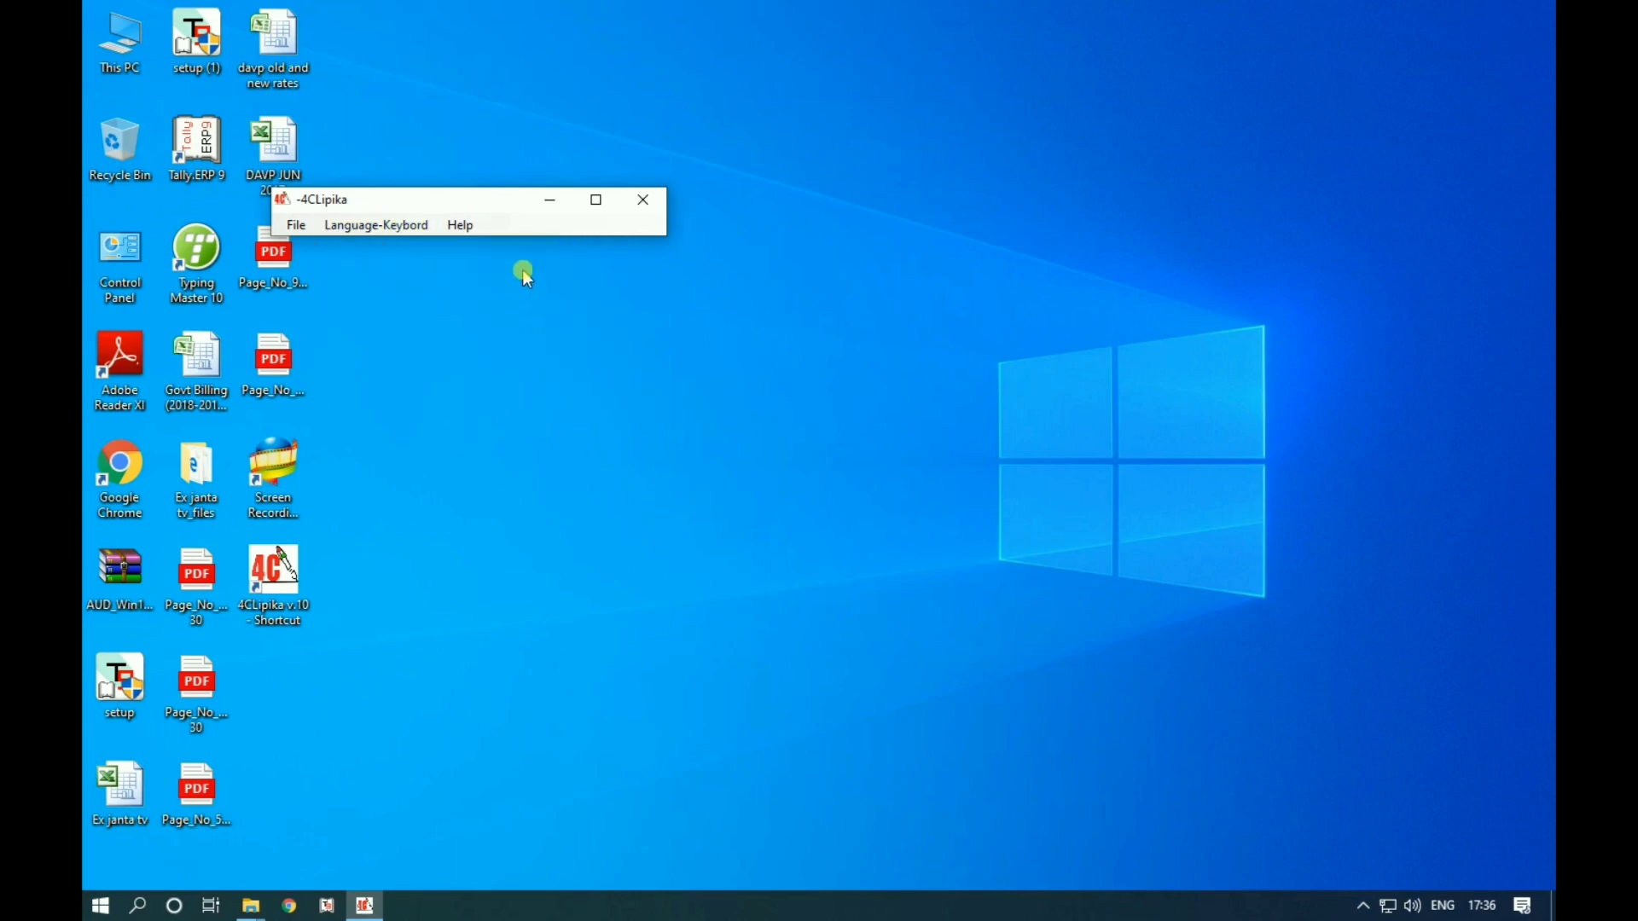
{"action": "left_click", "coordinate": [546, 200]}
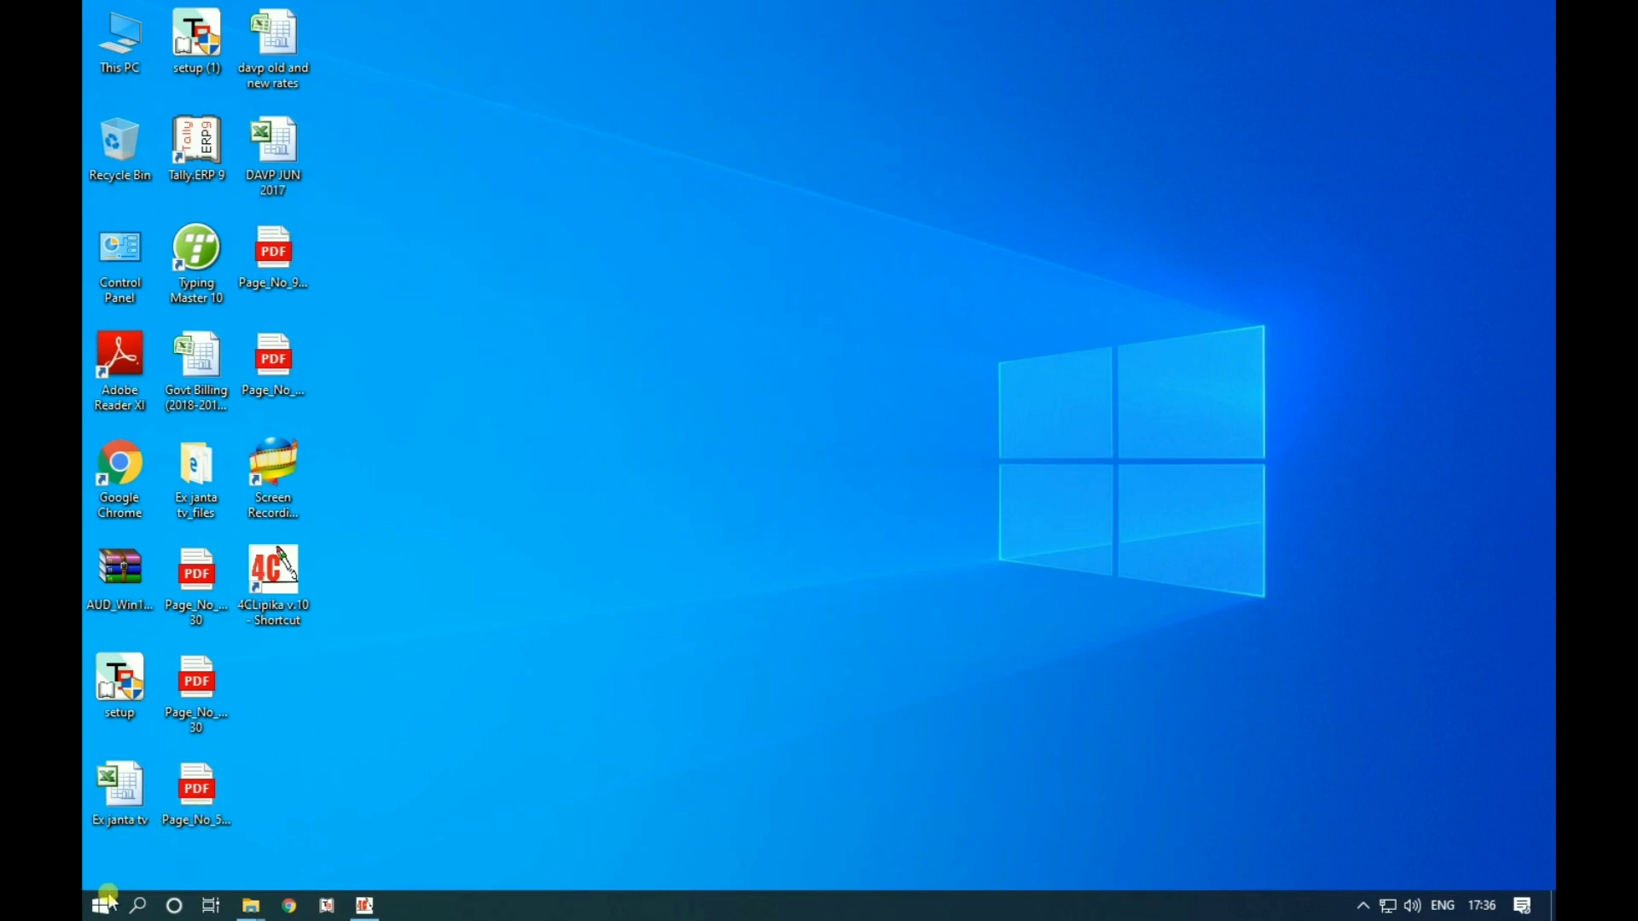
Open Notepad through the Run dialog and enter Hindi test text in the blank document.
{"action": "key", "text": "super+r"}
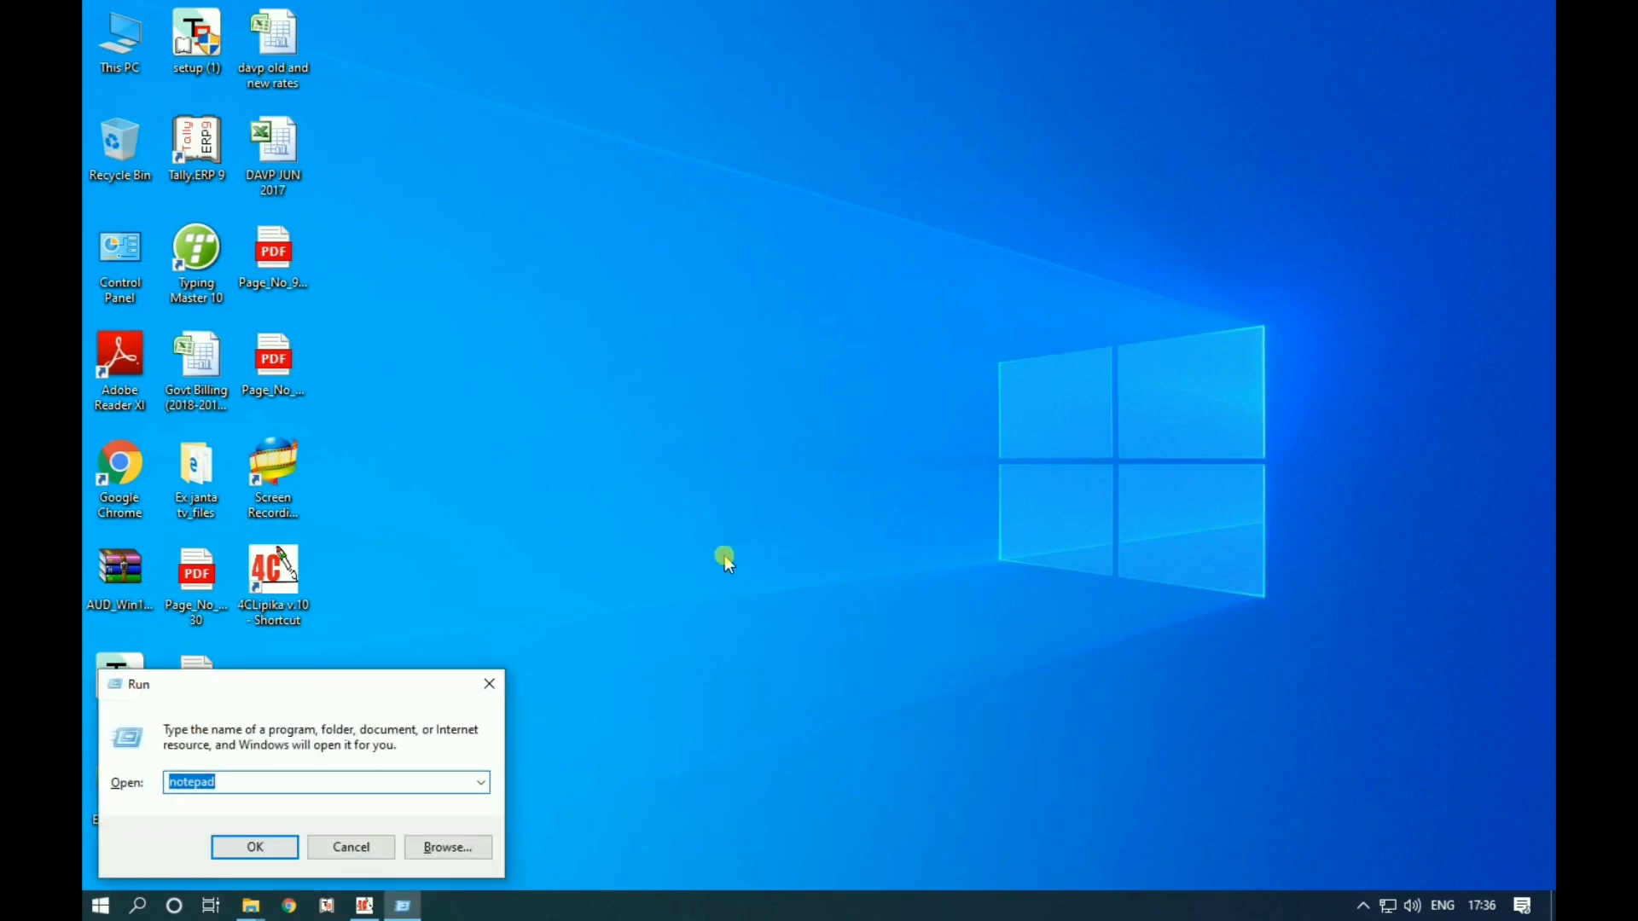
{"action": "key", "text": "Return"}
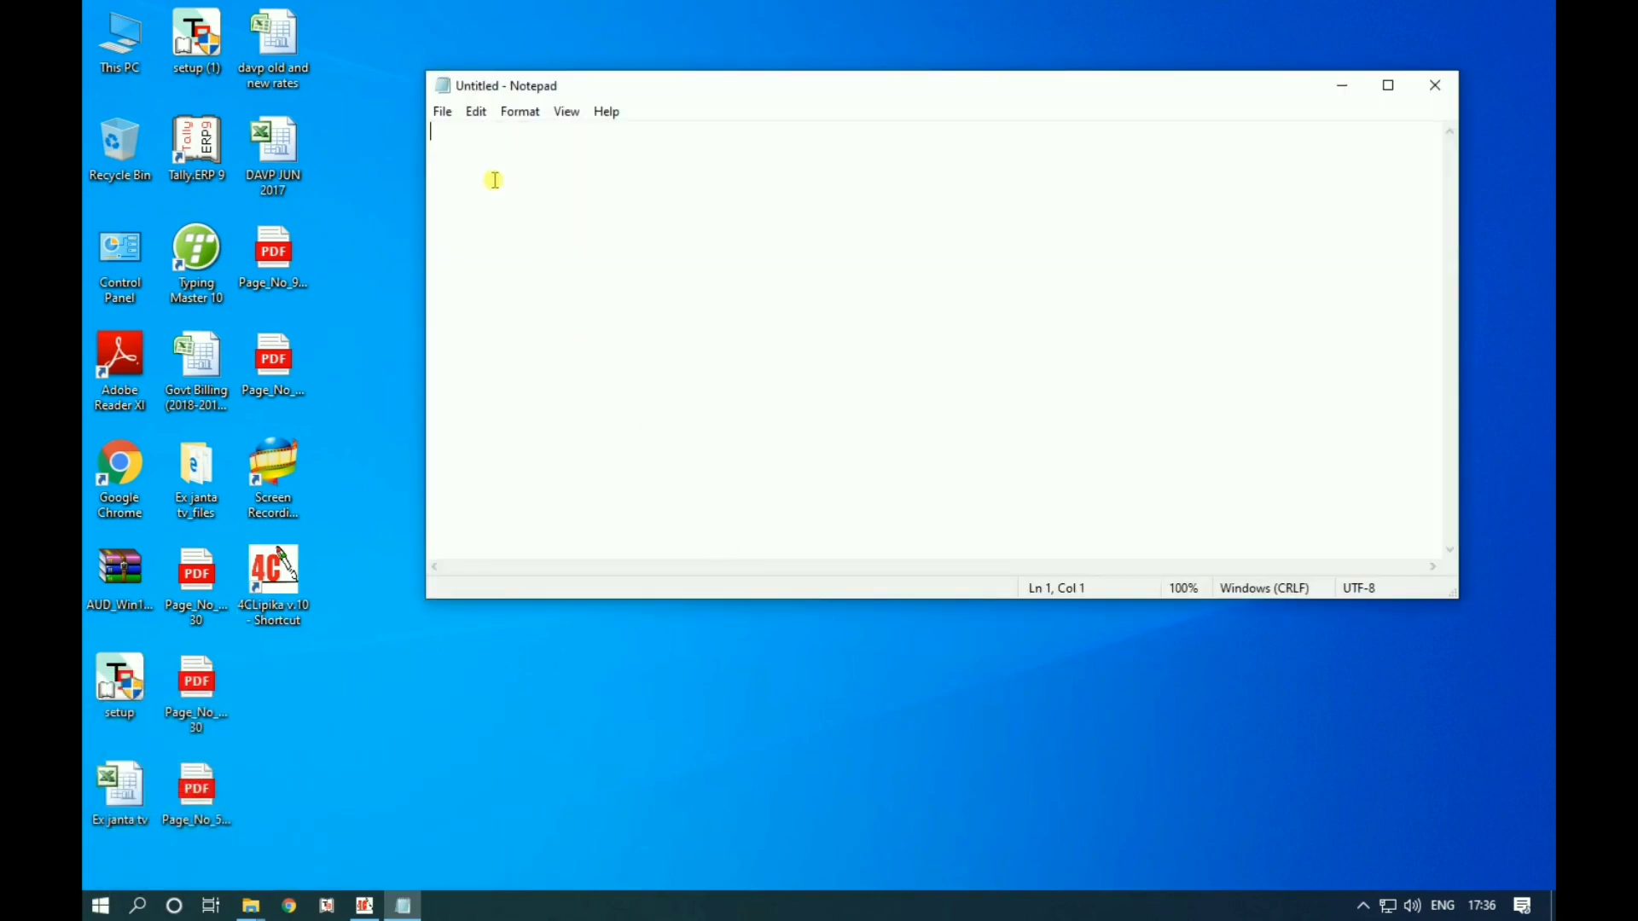
{"action": "type", "text": "हसिप "}
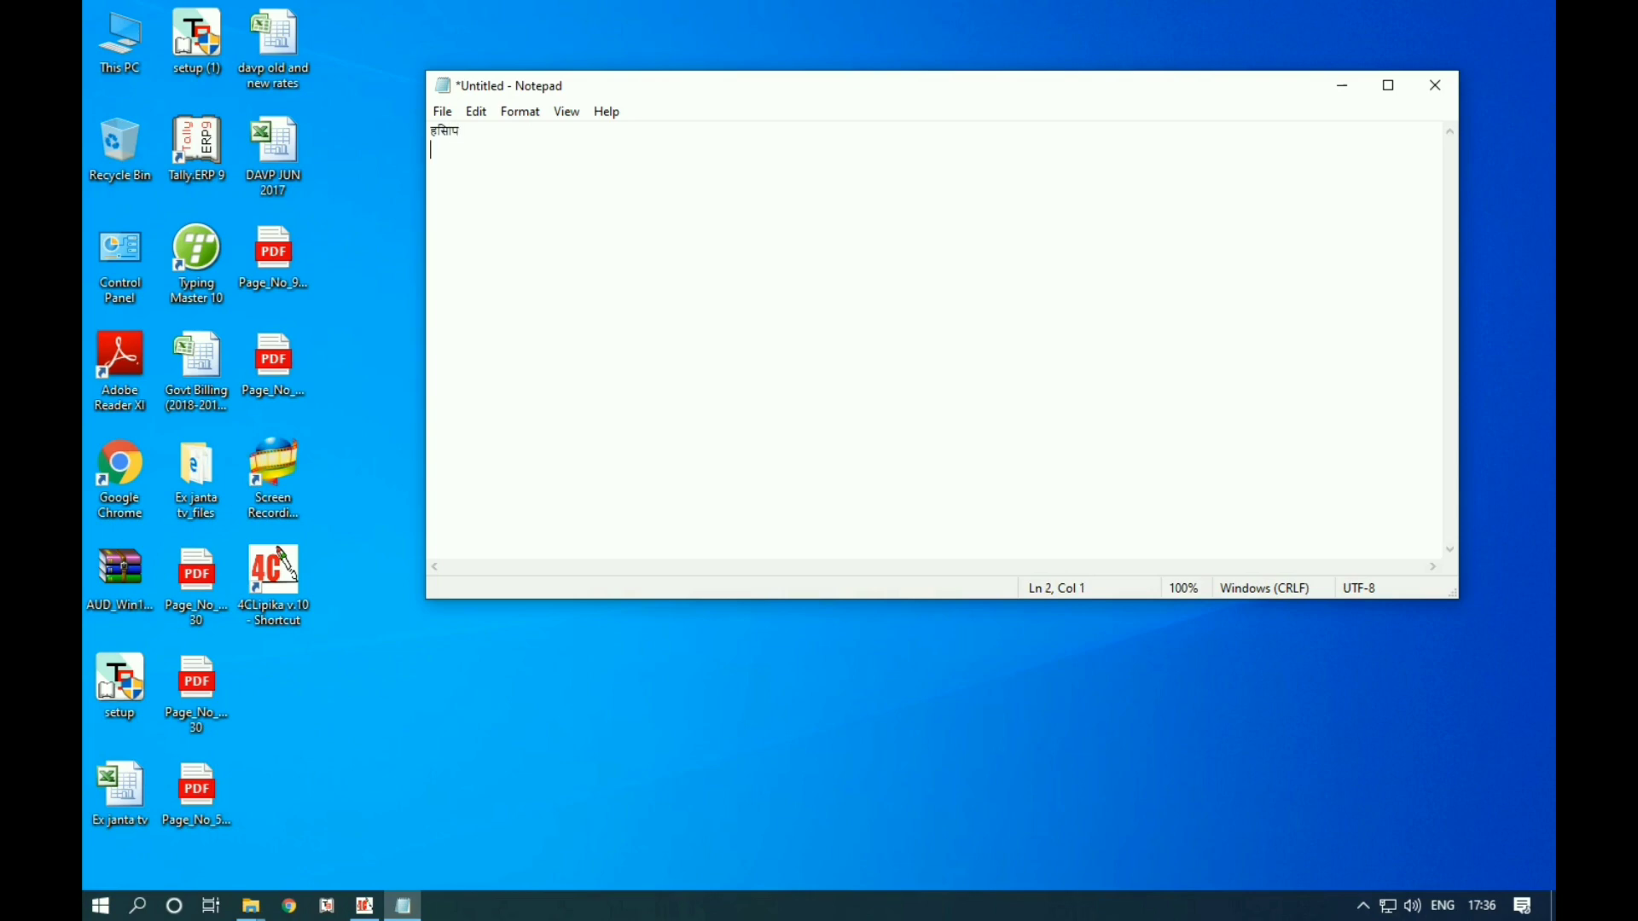
{"action": "type", "text": "कसयरीय कीयसउकि"}
Delete the Hindi test text in Notepad and enter another line of Hindi characters.
{"action": "key", "text": "BackSpace"}
{"action": "key", "text": "BackSpace"}
{"action": "key", "text": "BackSpace"}
{"action": "key", "text": "BackSpace"}
{"action": "key", "text": "BackSpace"}
{"action": "key", "text": "BackSpace"}
{"action": "key", "text": "BackSpace"}
{"action": "key", "text": "BackSpace"}
{"action": "key", "text": "BackSpace"}
{"action": "key", "text": "BackSpace"}
{"action": "key", "text": "BackSpace"}
{"action": "key", "text": "BackSpace"}
{"action": "key", "text": "BackSpace"}
{"action": "key", "text": "BackSpace"}
{"action": "key", "text": "BackSpace"}
{"action": "type", "text": "पतहि ंीह सेंरपवह"}
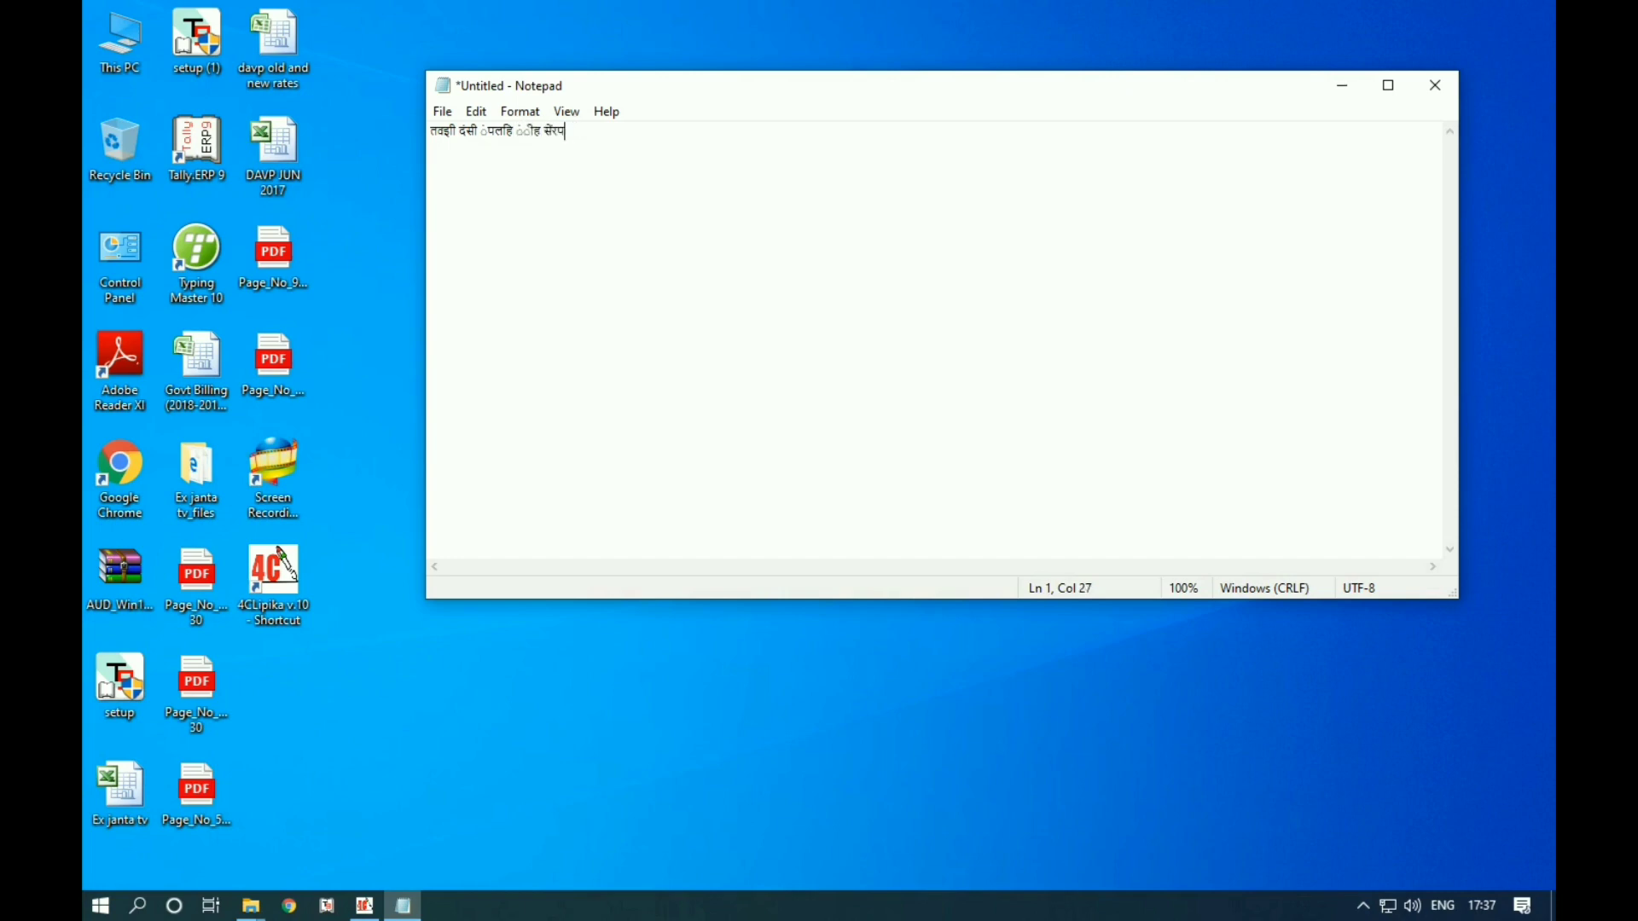
Clear all the Hindi text from the Notepad document and close Notepad.
{"action": "key", "text": "BackSpace"}
{"action": "key", "text": "BackSpace"}
{"action": "key", "text": "BackSpace"}
{"action": "key", "text": "BackSpace"}
{"action": "key", "text": "BackSpace"}
{"action": "key", "text": "BackSpace"}
{"action": "key", "text": "BackSpace"}
{"action": "key", "text": "BackSpace"}
{"action": "key", "text": "BackSpace"}
{"action": "key", "text": "BackSpace"}
{"action": "key", "text": "BackSpace"}
{"action": "key", "text": "BackSpace"}
{"action": "key", "text": "BackSpace"}
{"action": "key", "text": "BackSpace"}
{"action": "key", "text": "BackSpace"}
{"action": "key", "text": "BackSpace"}
{"action": "key", "text": "BackSpace"}
{"action": "key", "text": "BackSpace"}
{"action": "key", "text": "BackSpace"}
{"action": "key", "text": "BackSpace"}
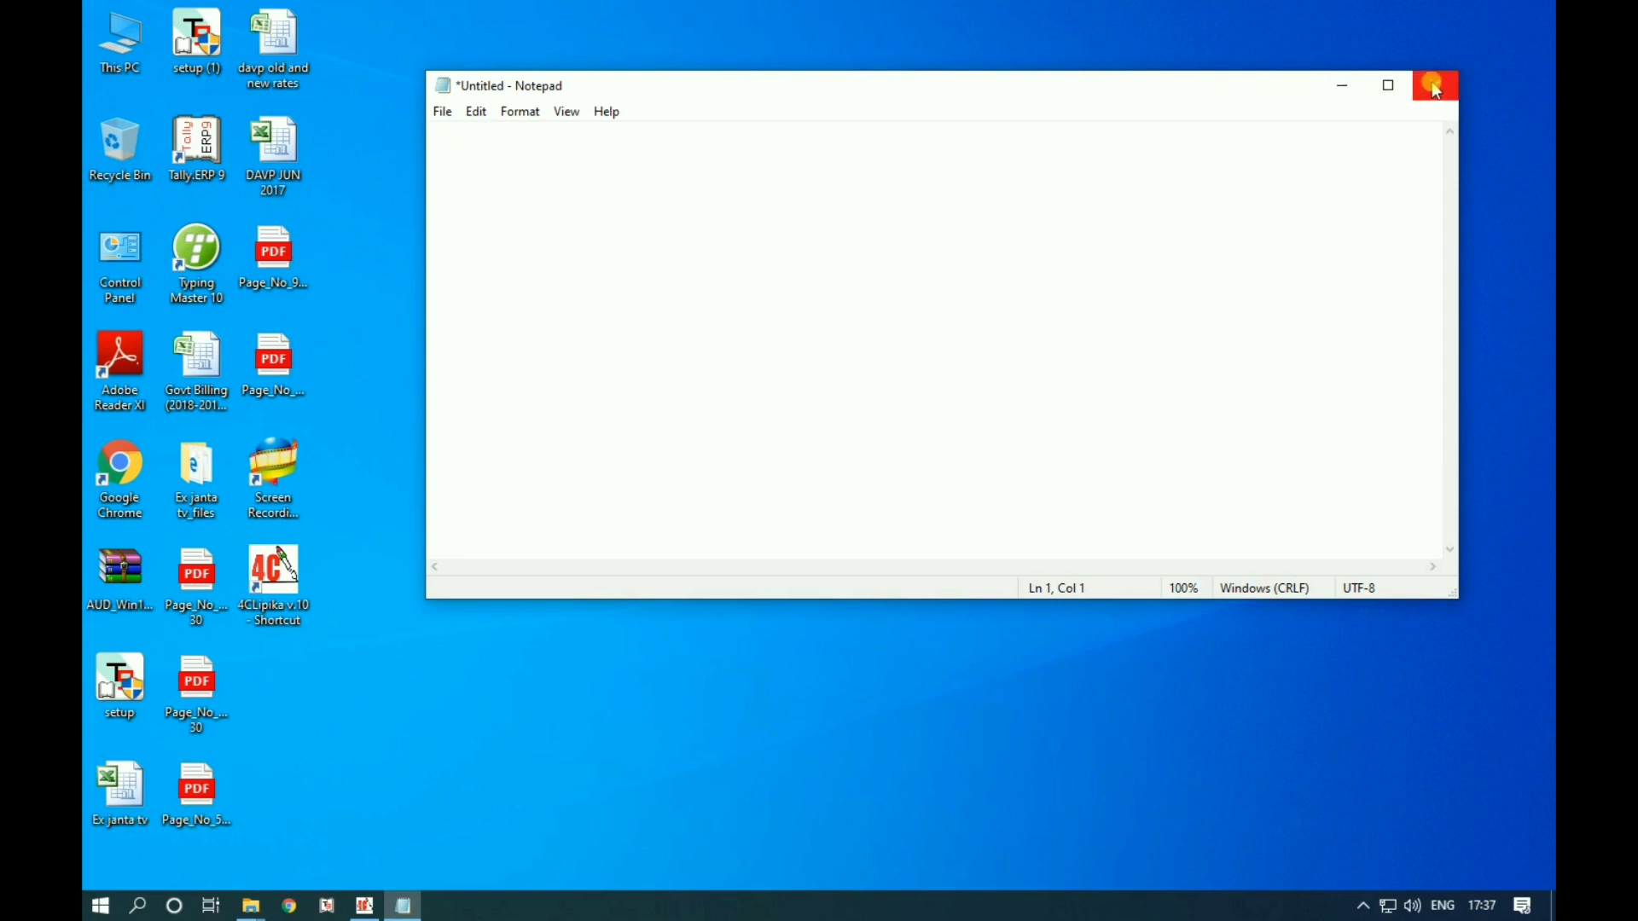
{"action": "left_click", "coordinate": [1436, 86]}
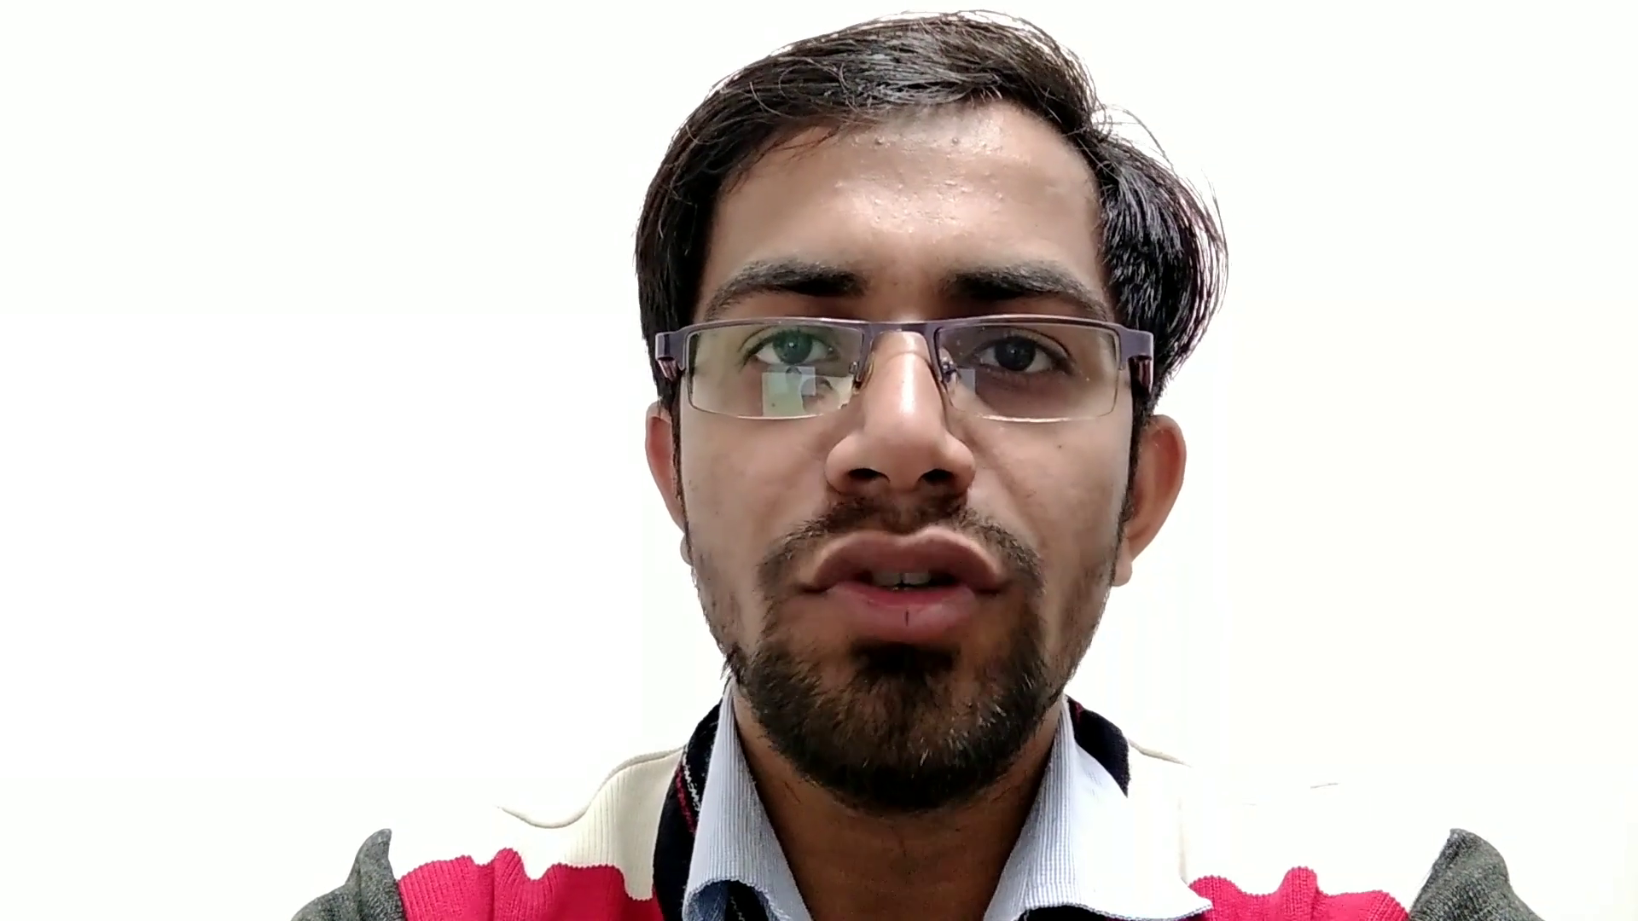